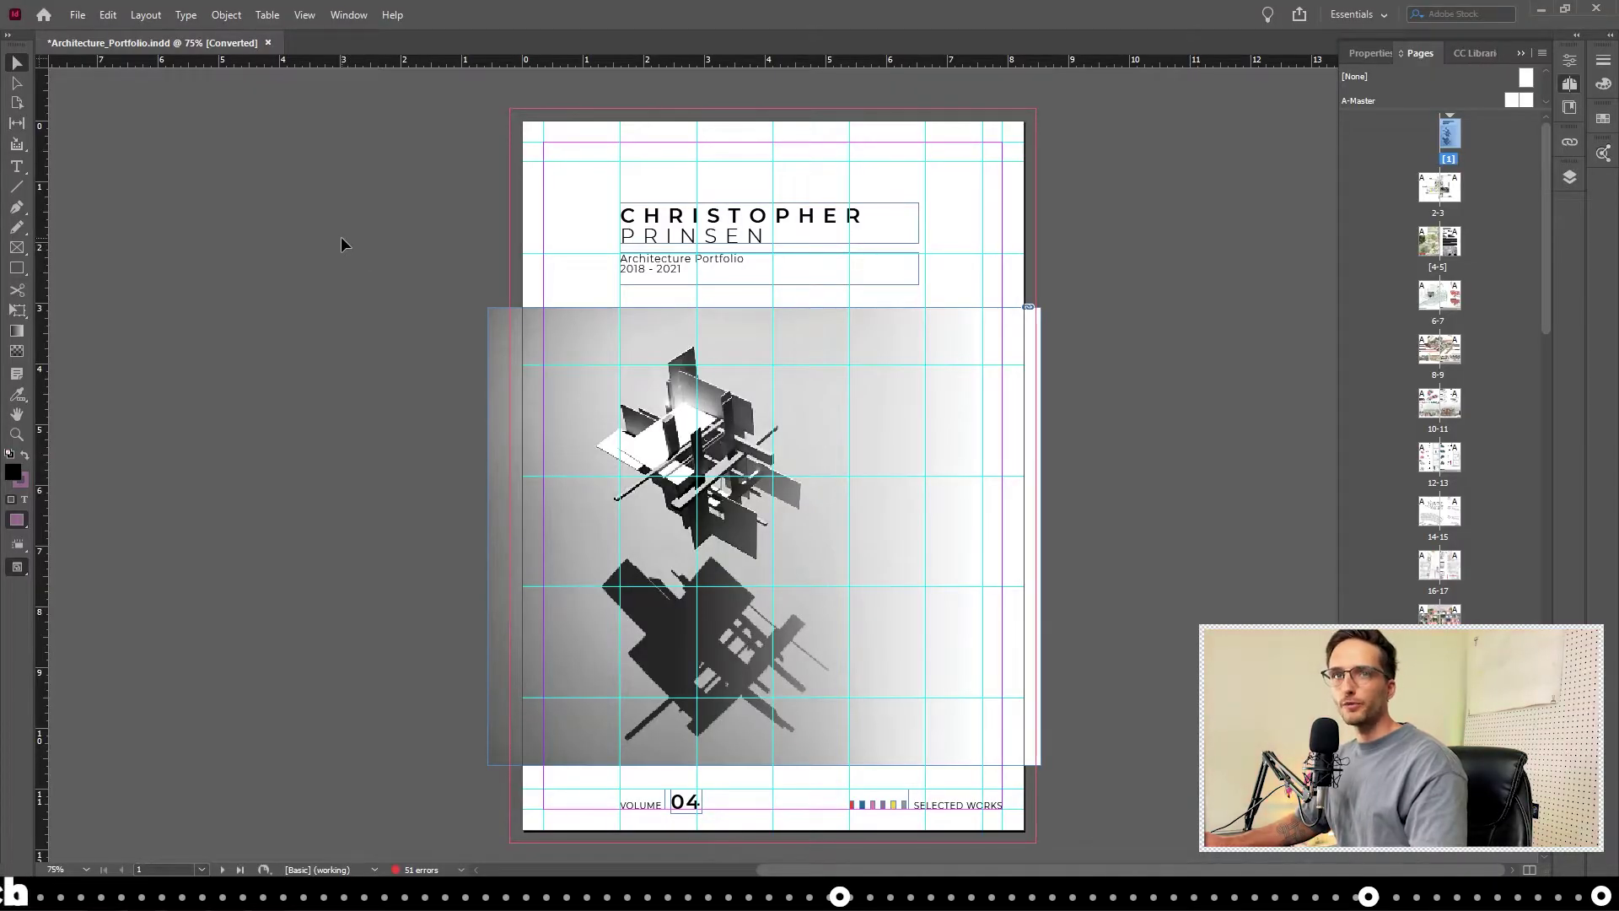
Export with the High Quality Print preset as Architecture_Portfolio to the Desktop.
left_click(75, 19)
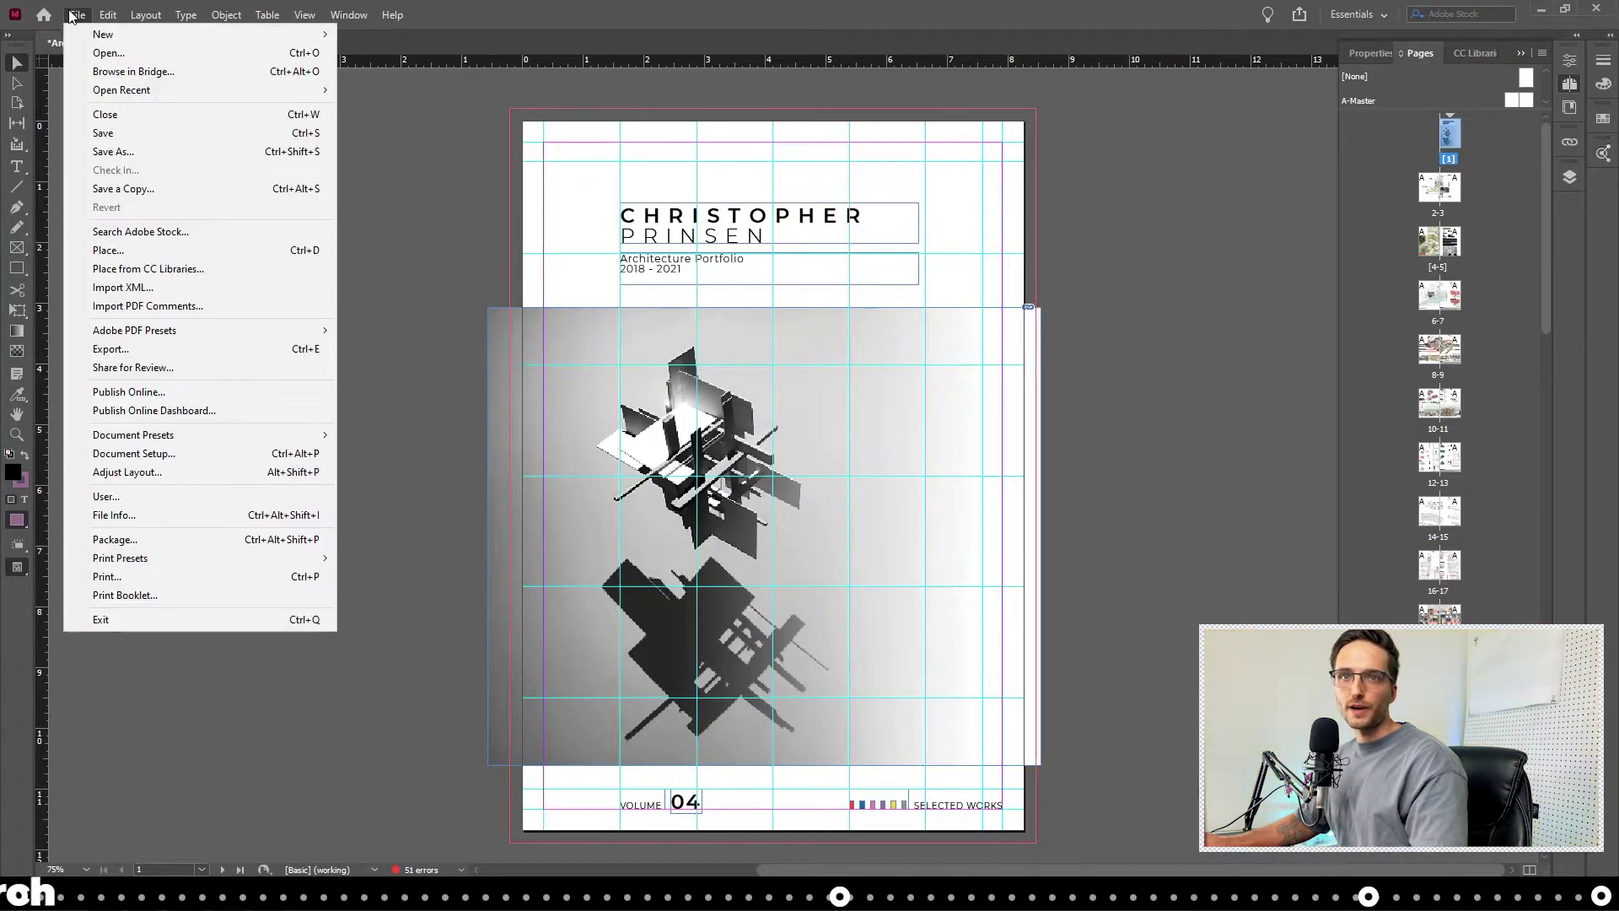
mouse_move(178, 341)
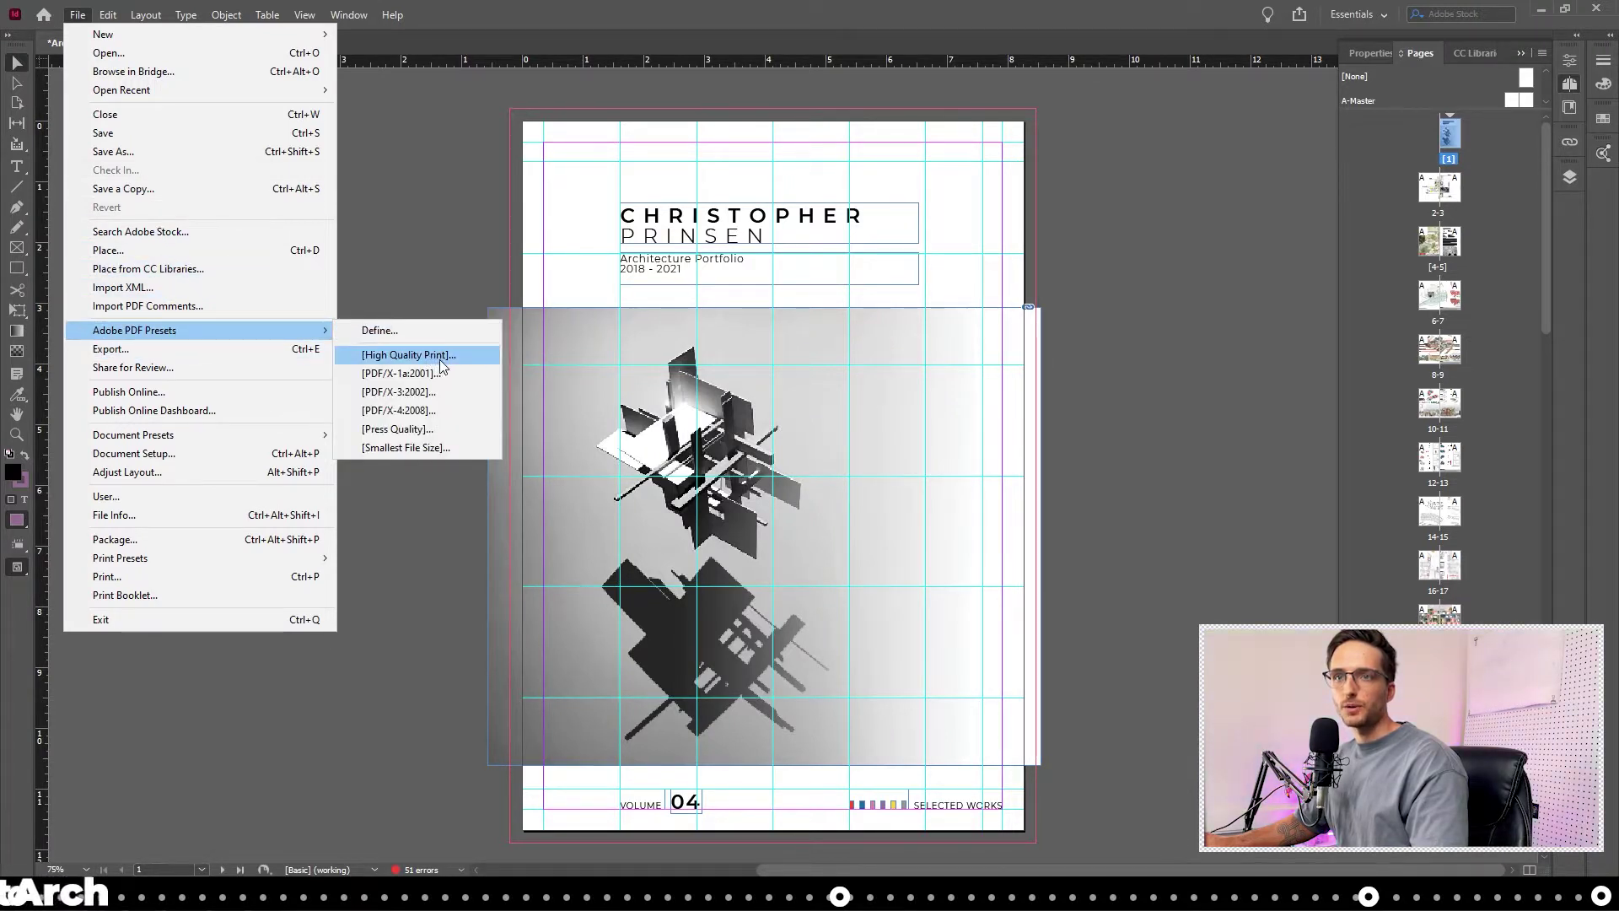
left_click(409, 355)
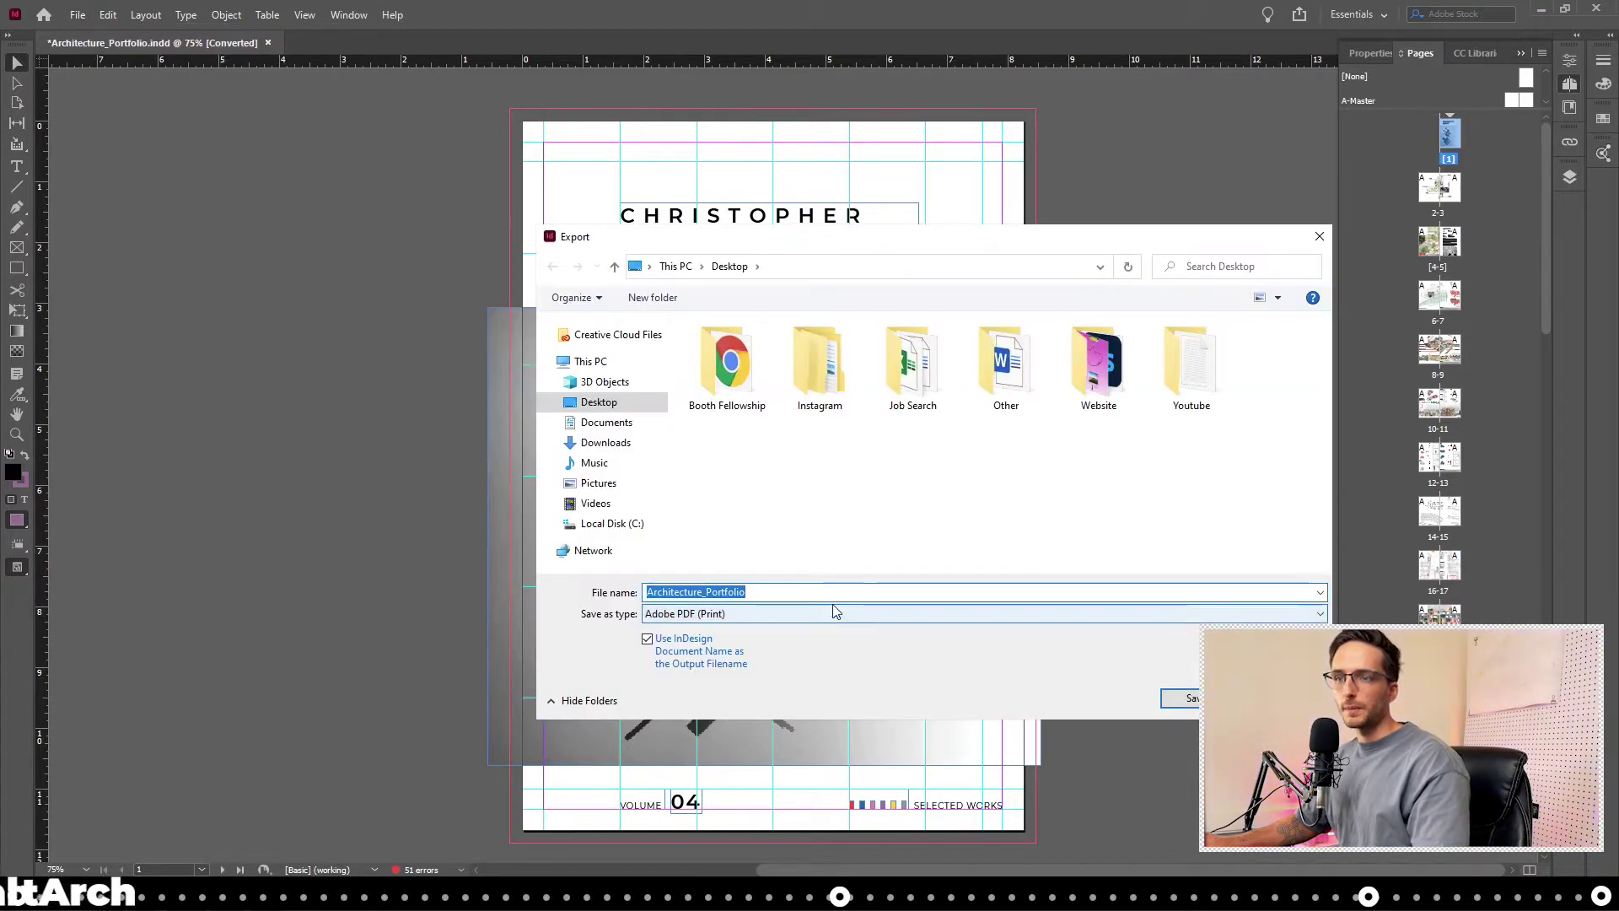
left_click(768, 588)
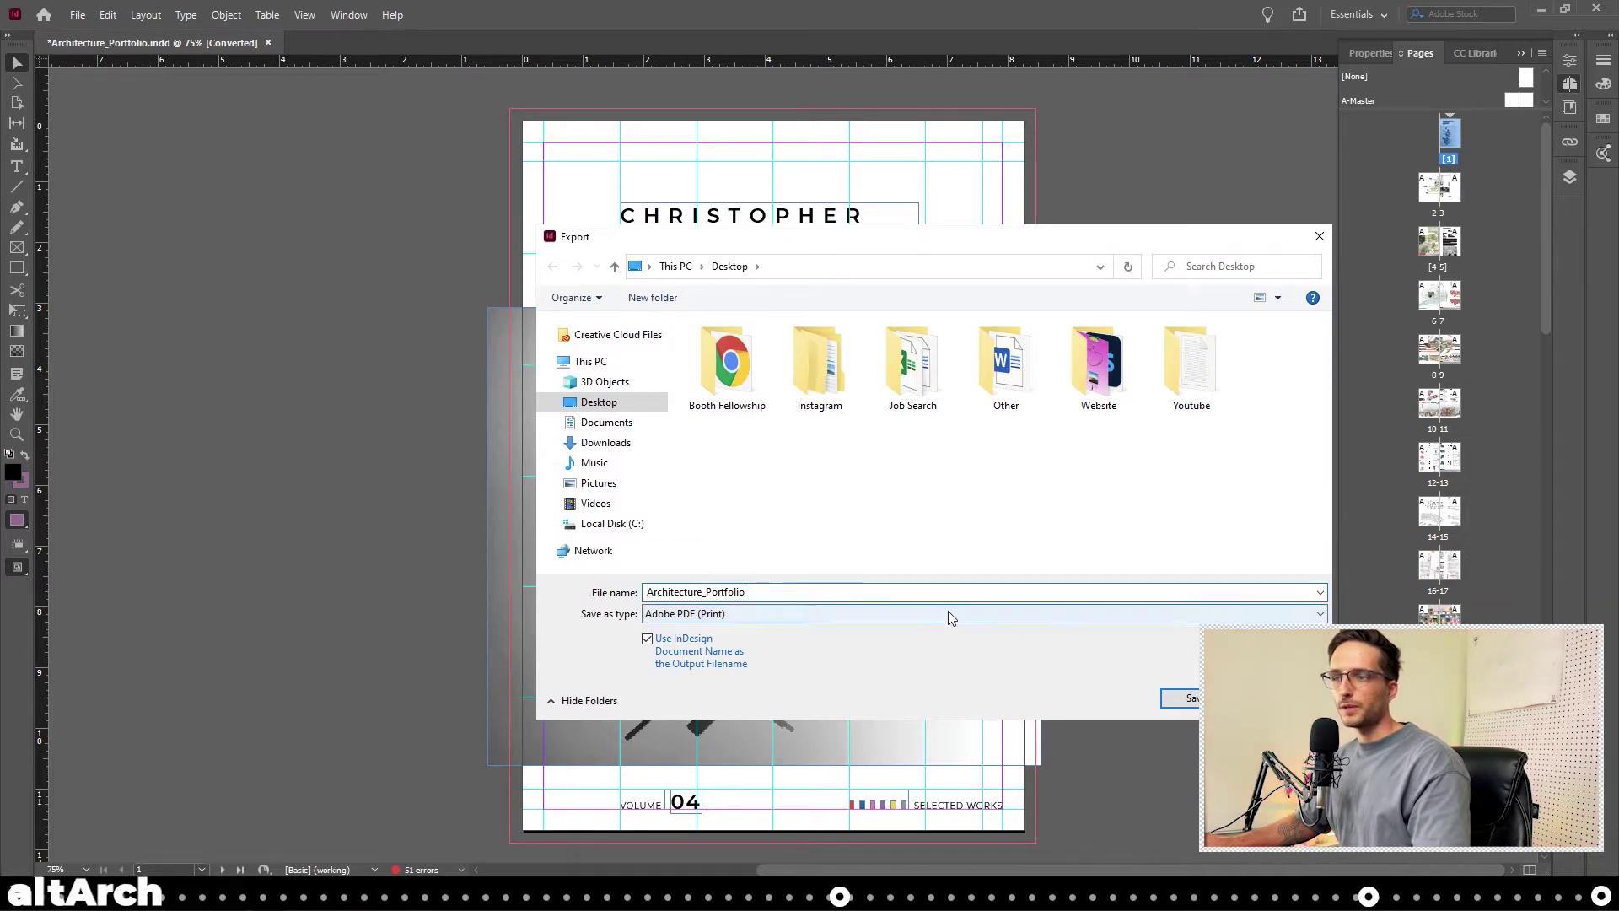
left_click(1190, 698)
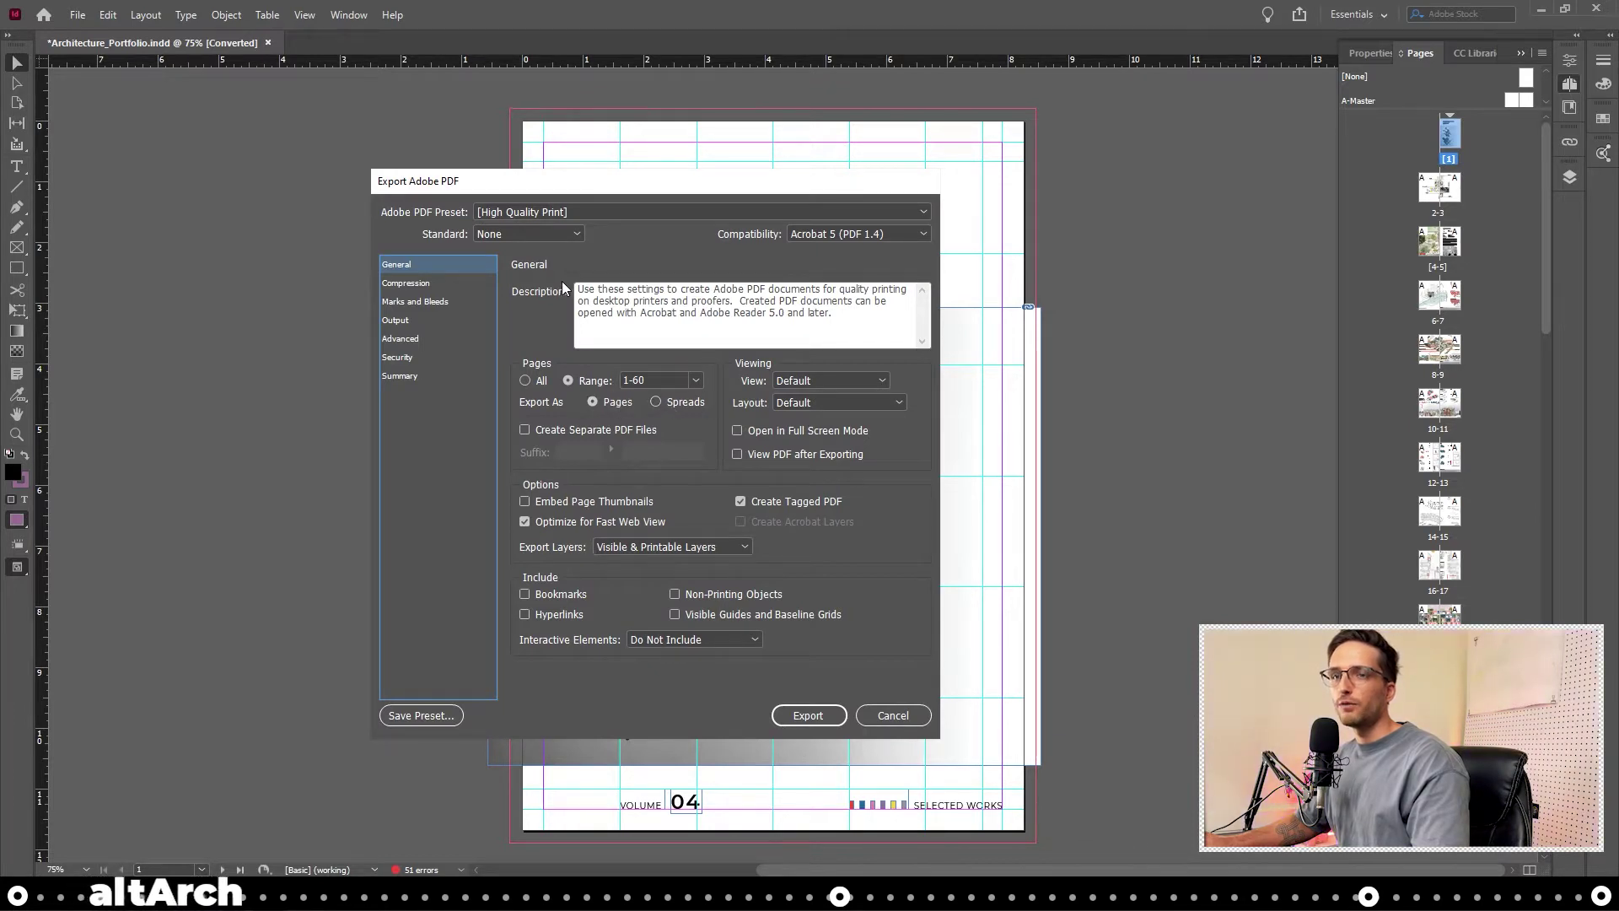
Review the export panels from Compression through Summary, then settle on Compression.
left_click(427, 283)
left_click(412, 302)
left_click(401, 321)
left_click(403, 339)
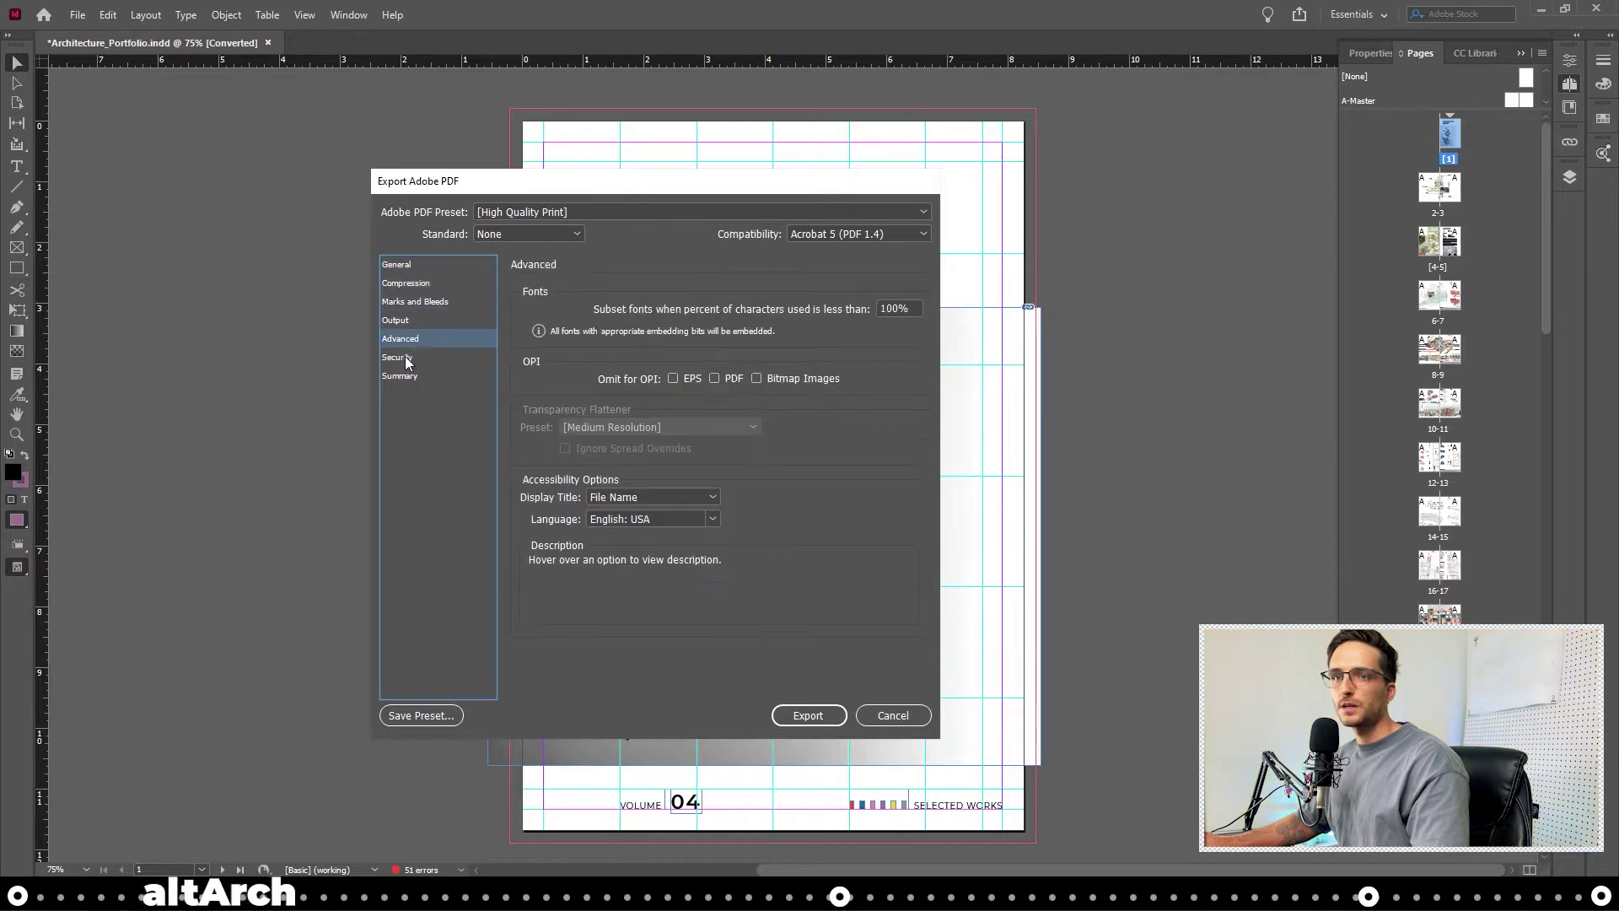
left_click(406, 358)
left_click(435, 376)
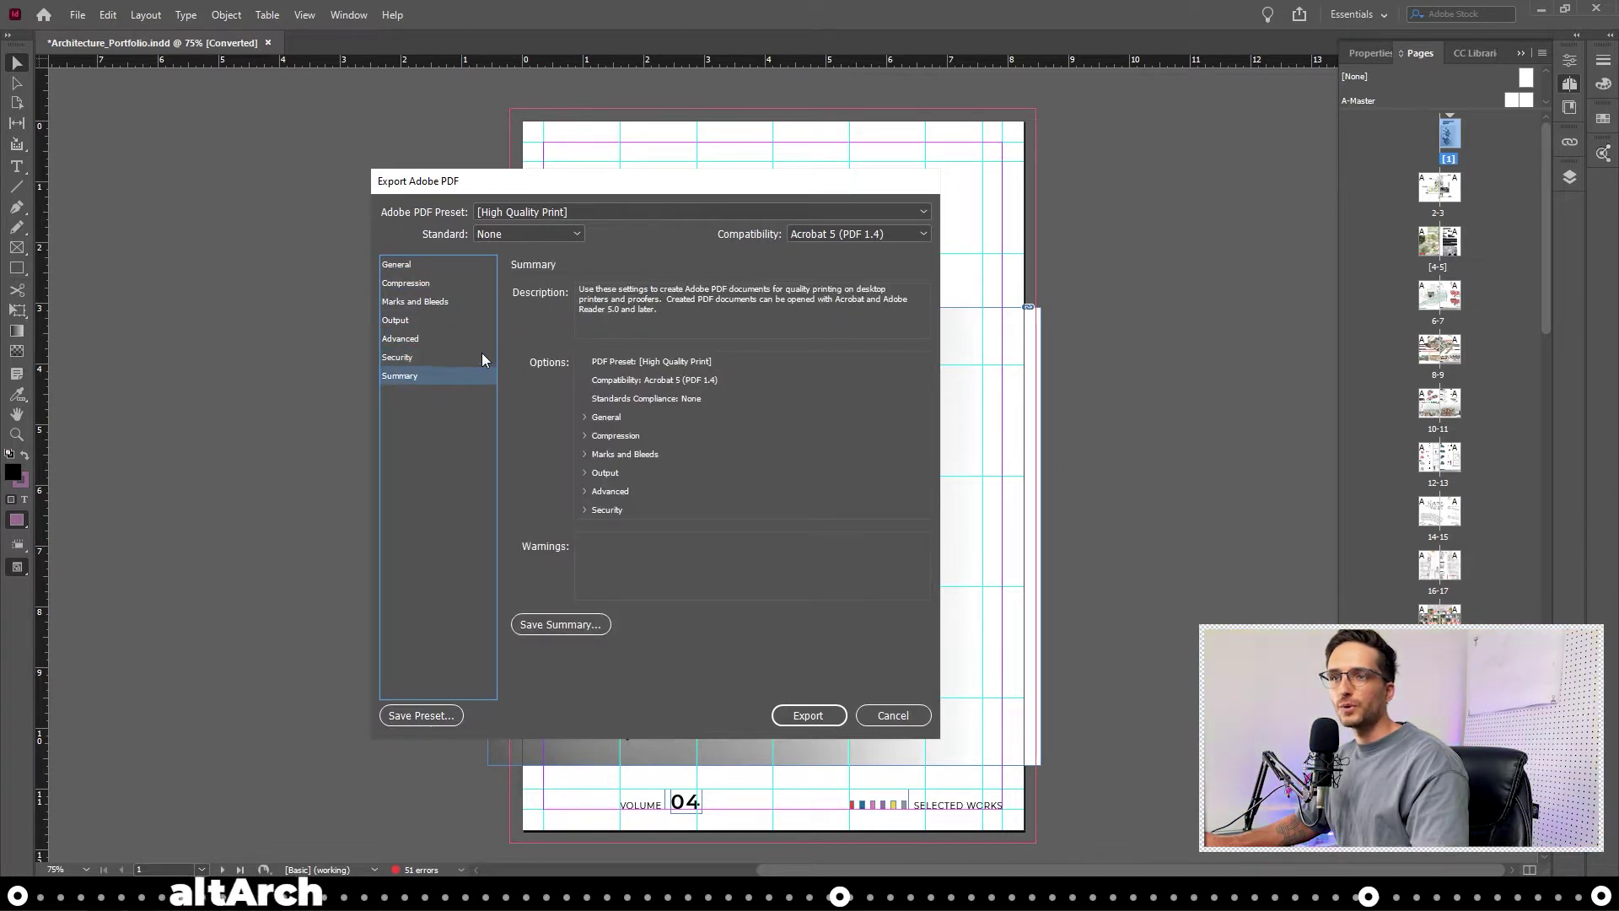
left_click(403, 264)
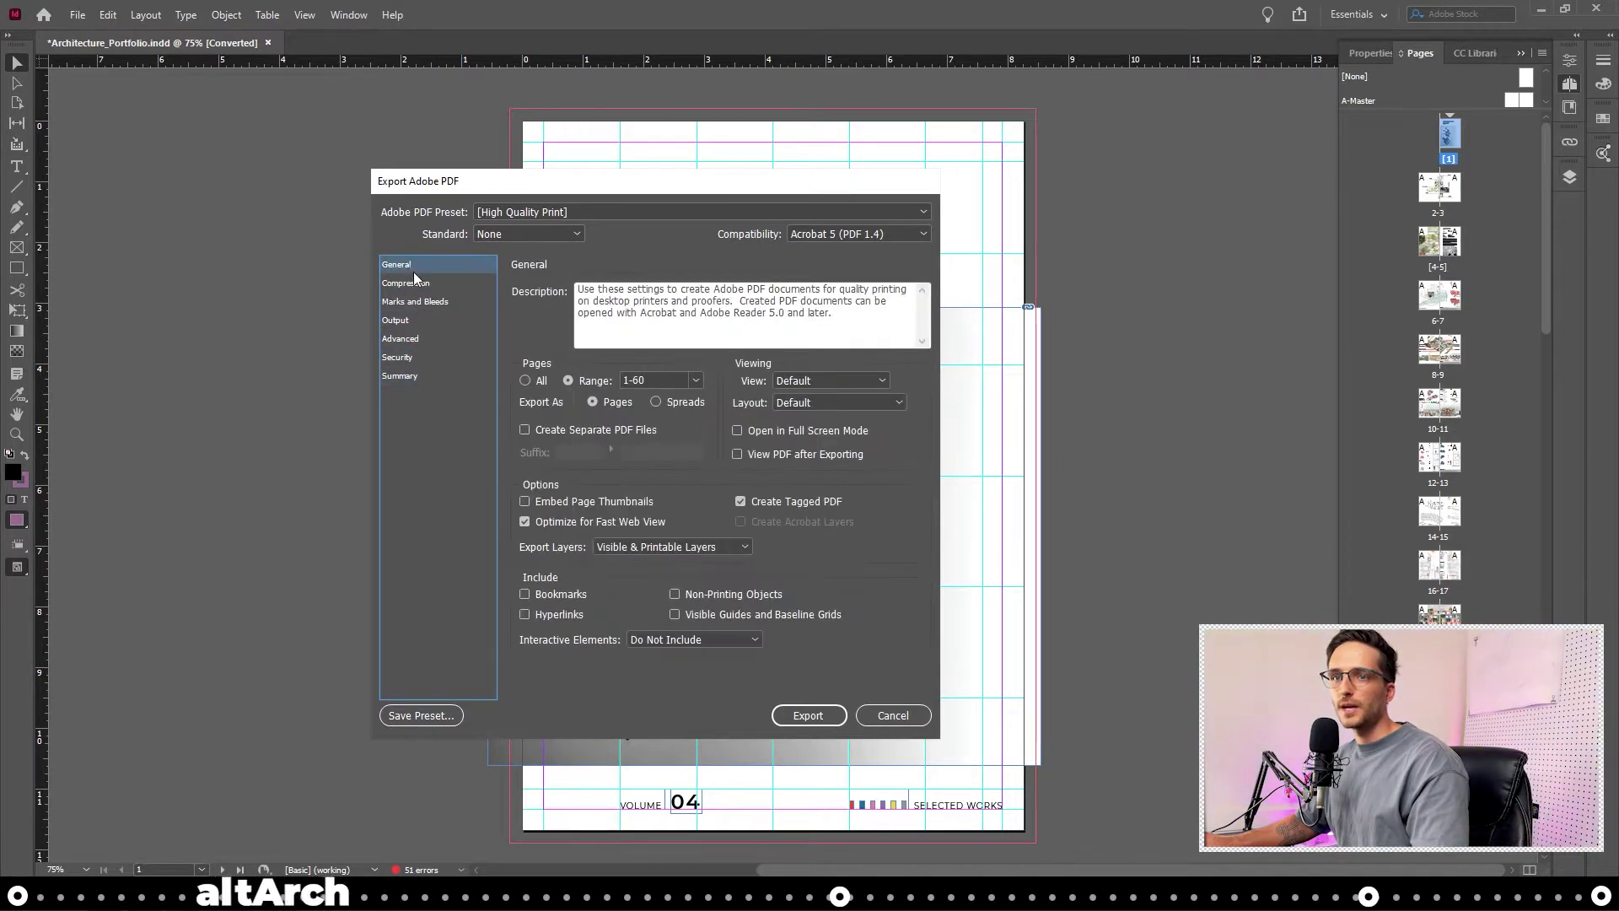
left_click(405, 285)
key("Up")
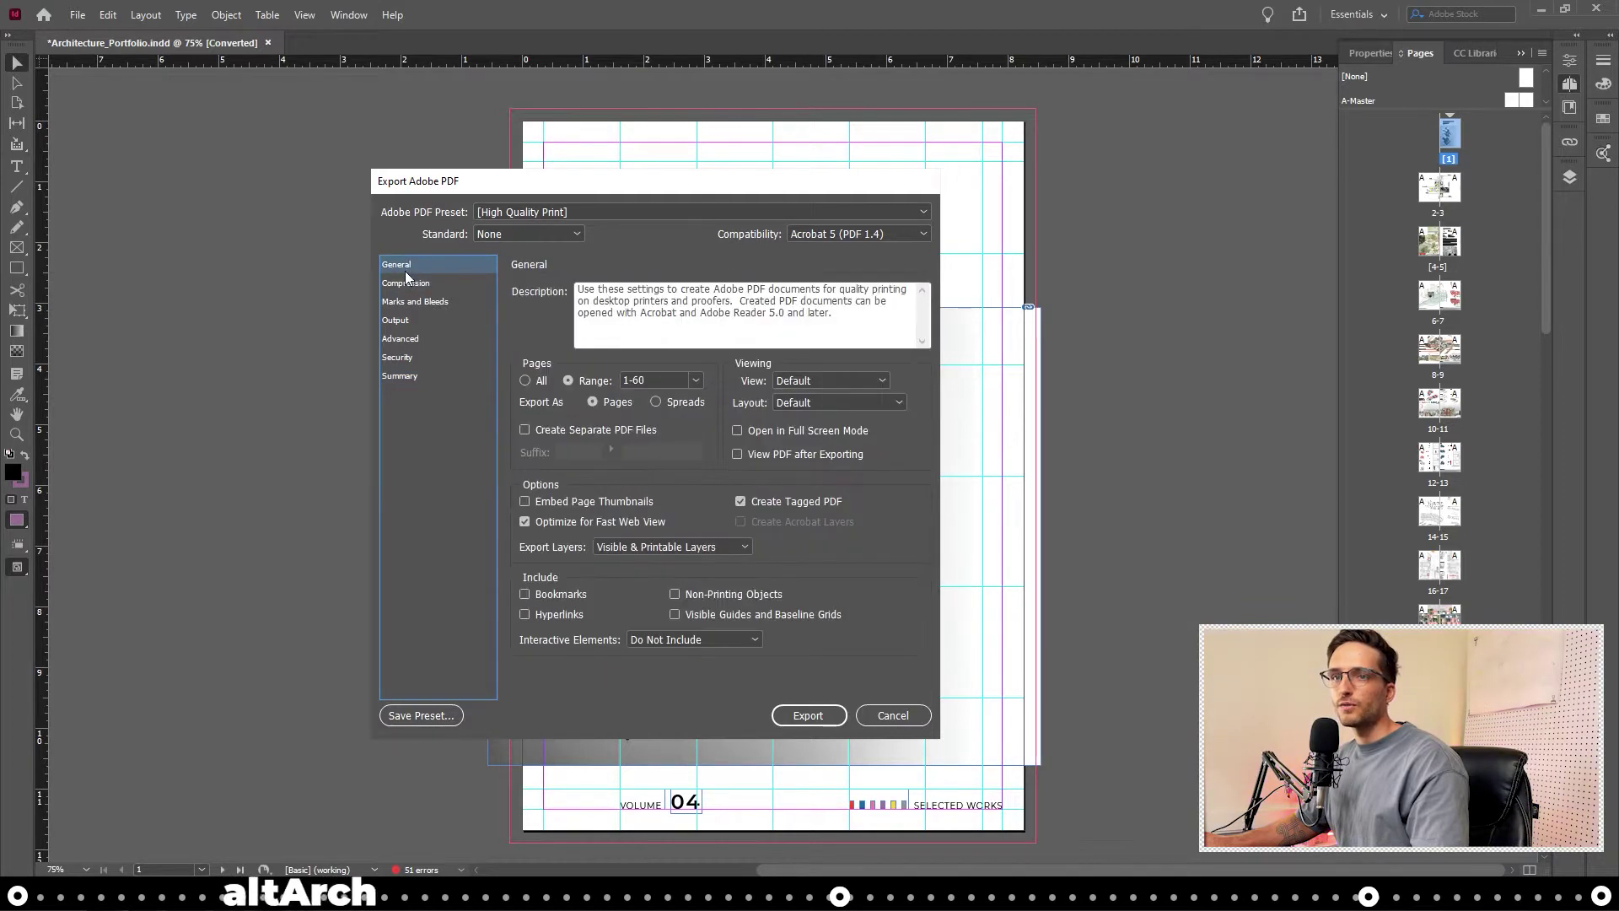
left_click(408, 287)
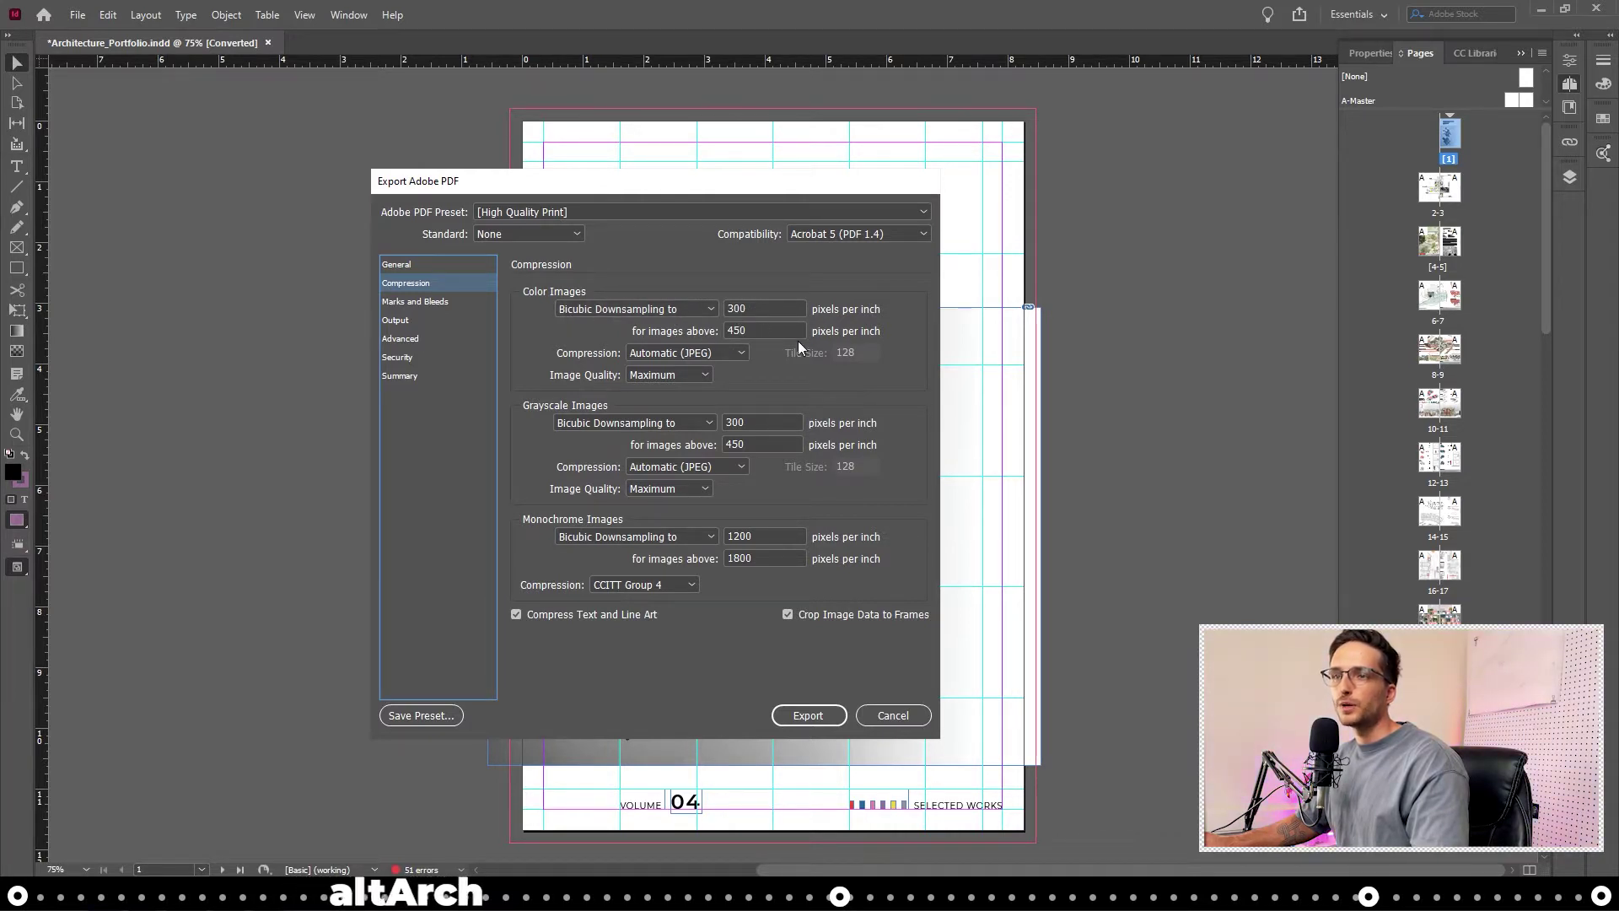
Set color and grayscale downsampling and 'for images above' values to 72 ppi.
double_click(759, 308)
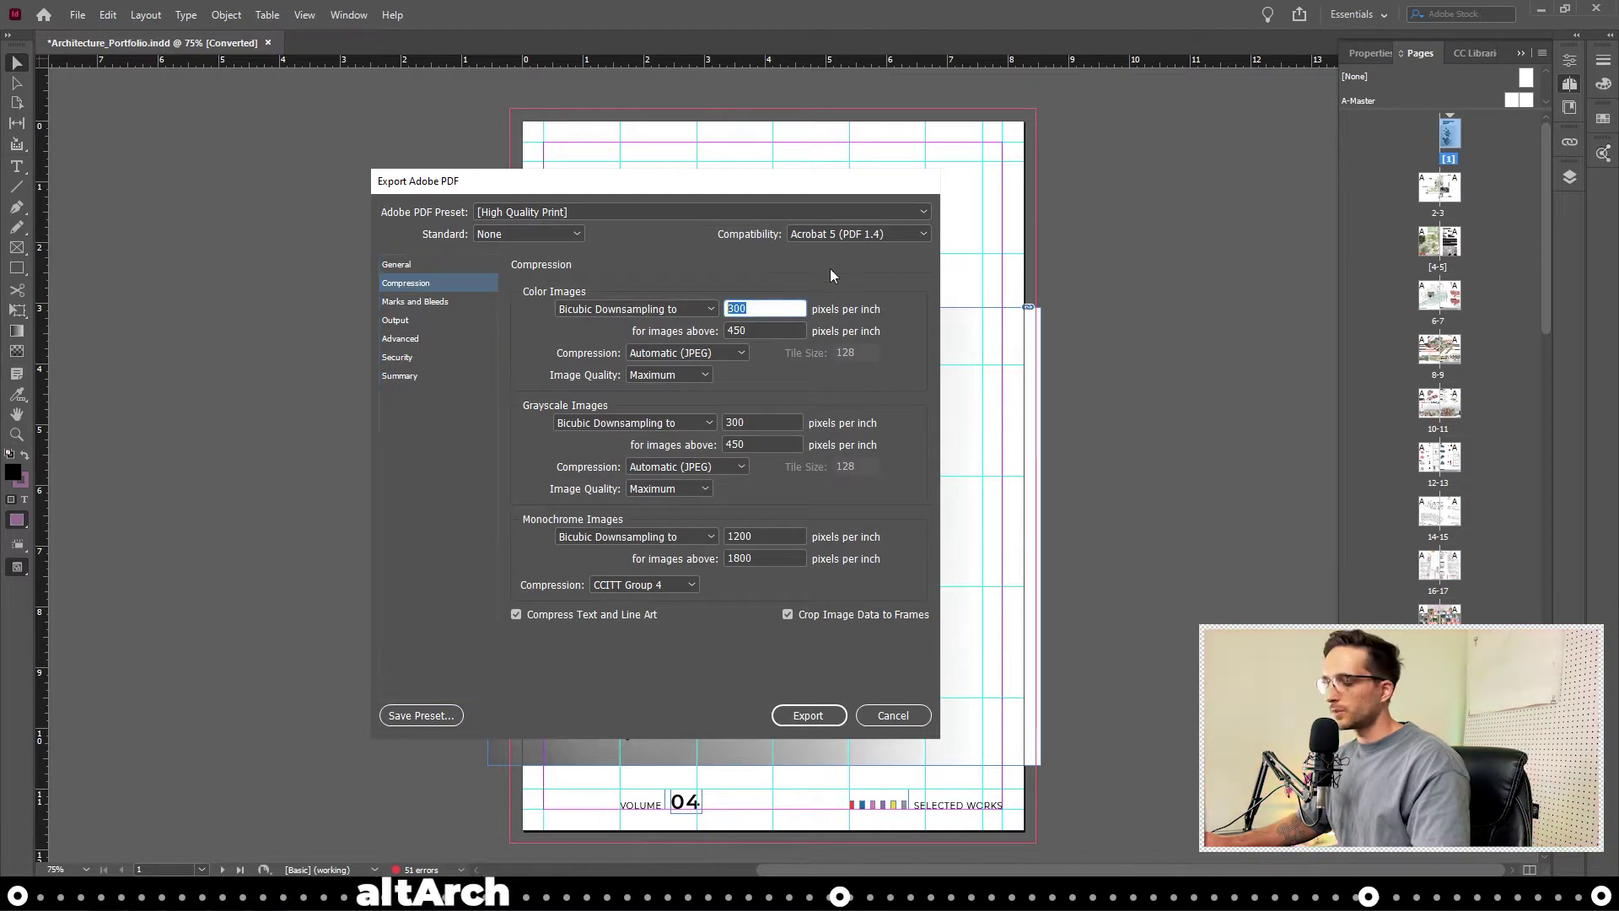
type("72")
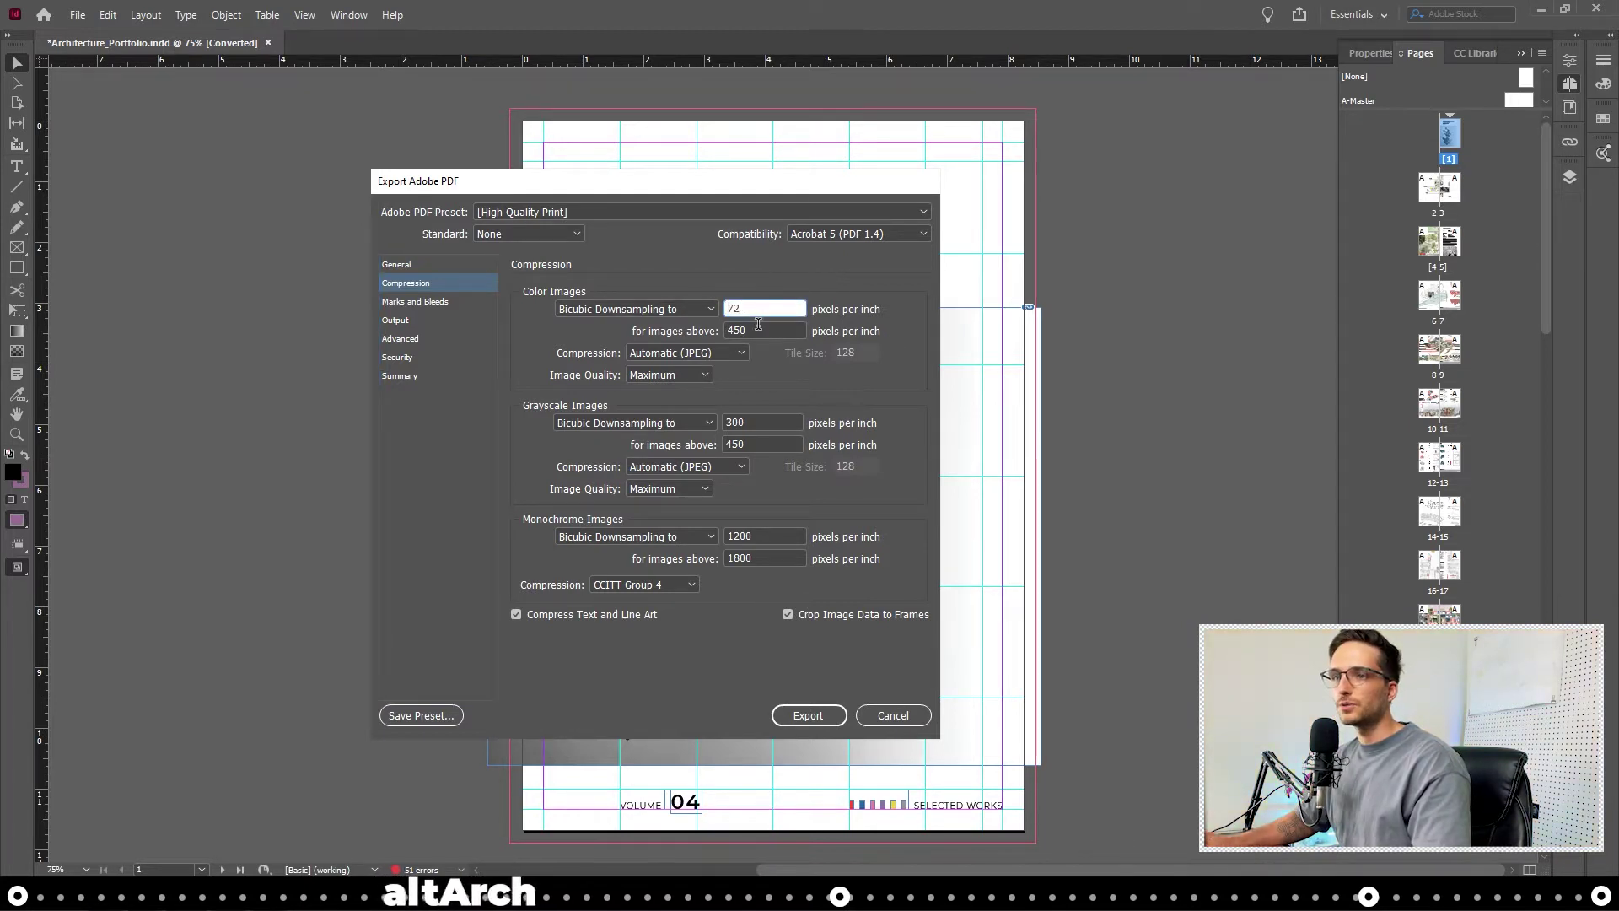
double_click(765, 330)
type("72")
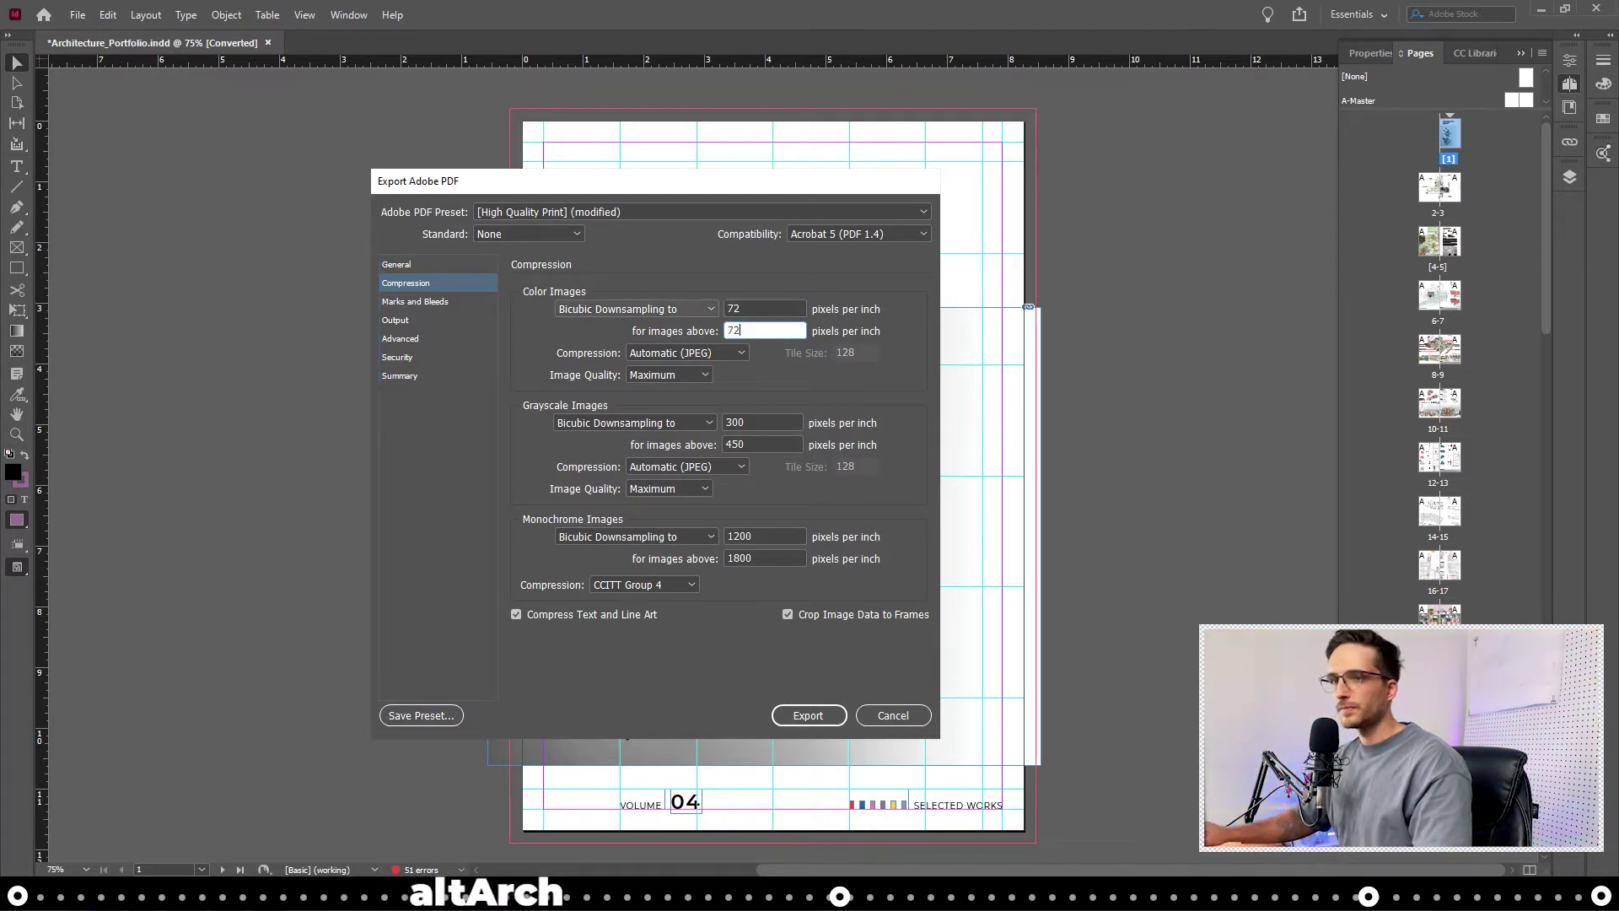
double_click(764, 422)
type("72")
key("Tab")
type("72")
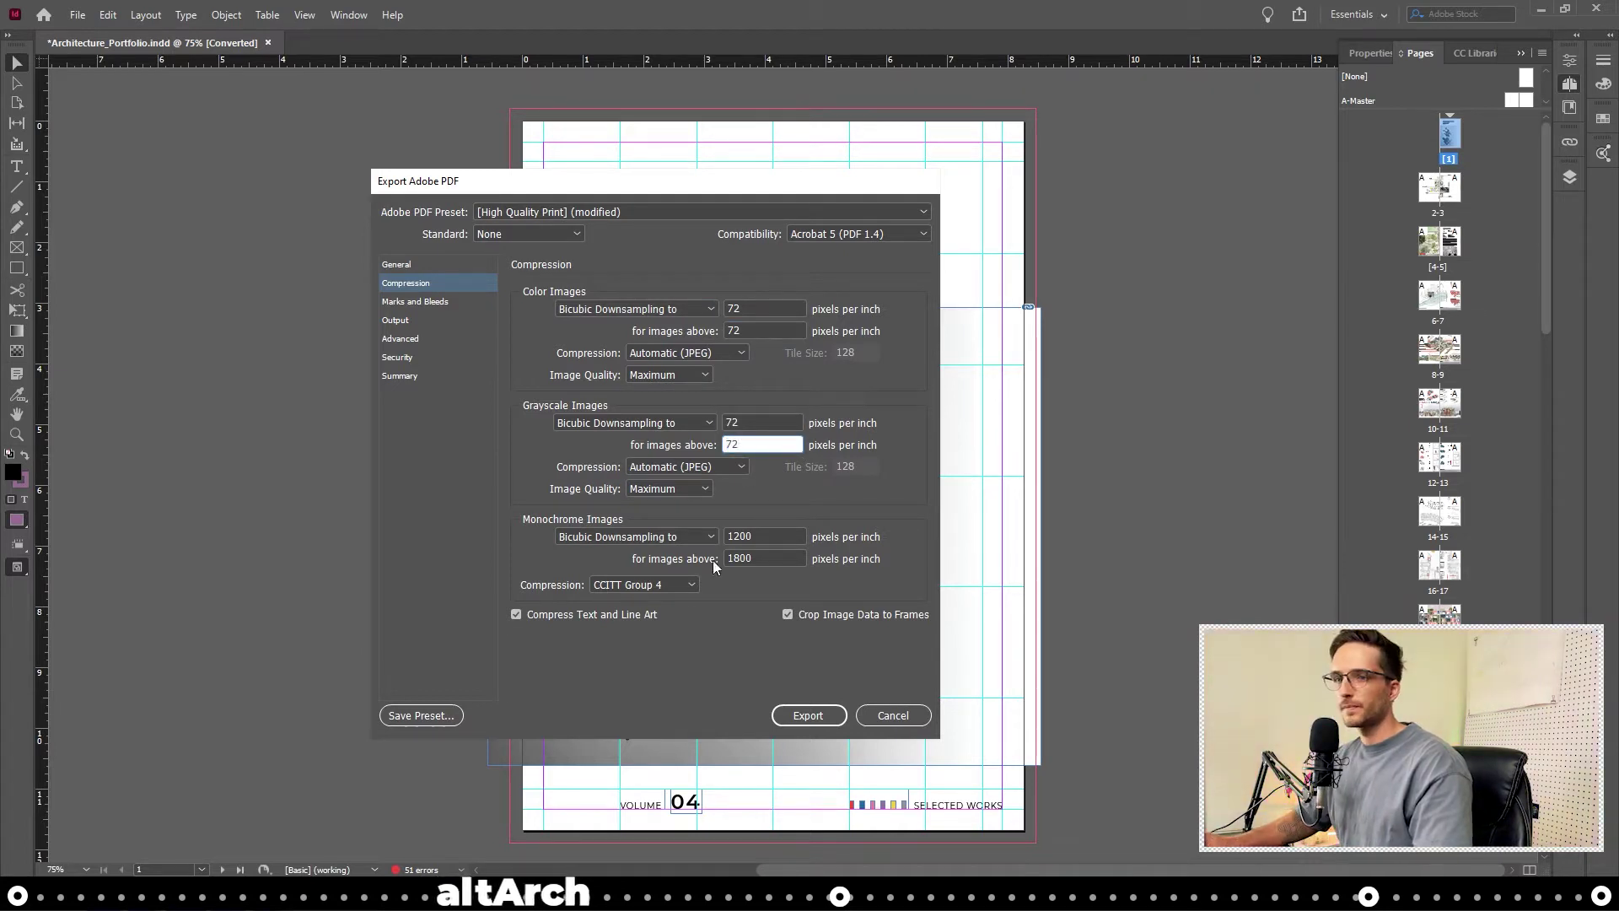
Set monochrome downsampling and threshold to 72 ppi and export the PDF.
double_click(762, 536)
type("72")
key("Tab")
type("72")
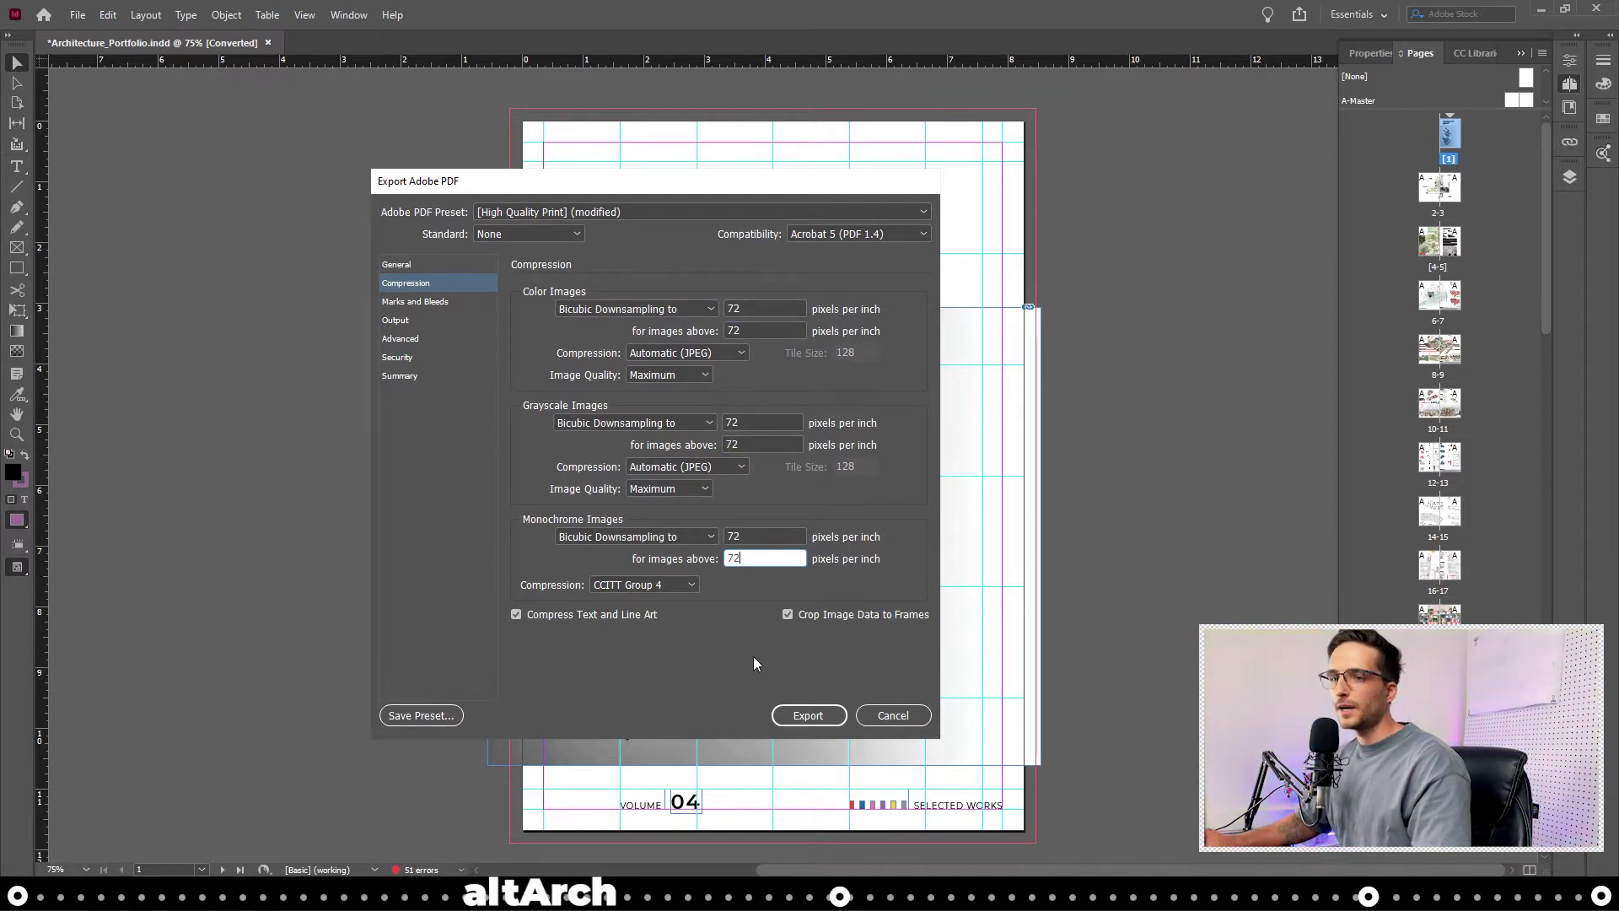
left_click(797, 715)
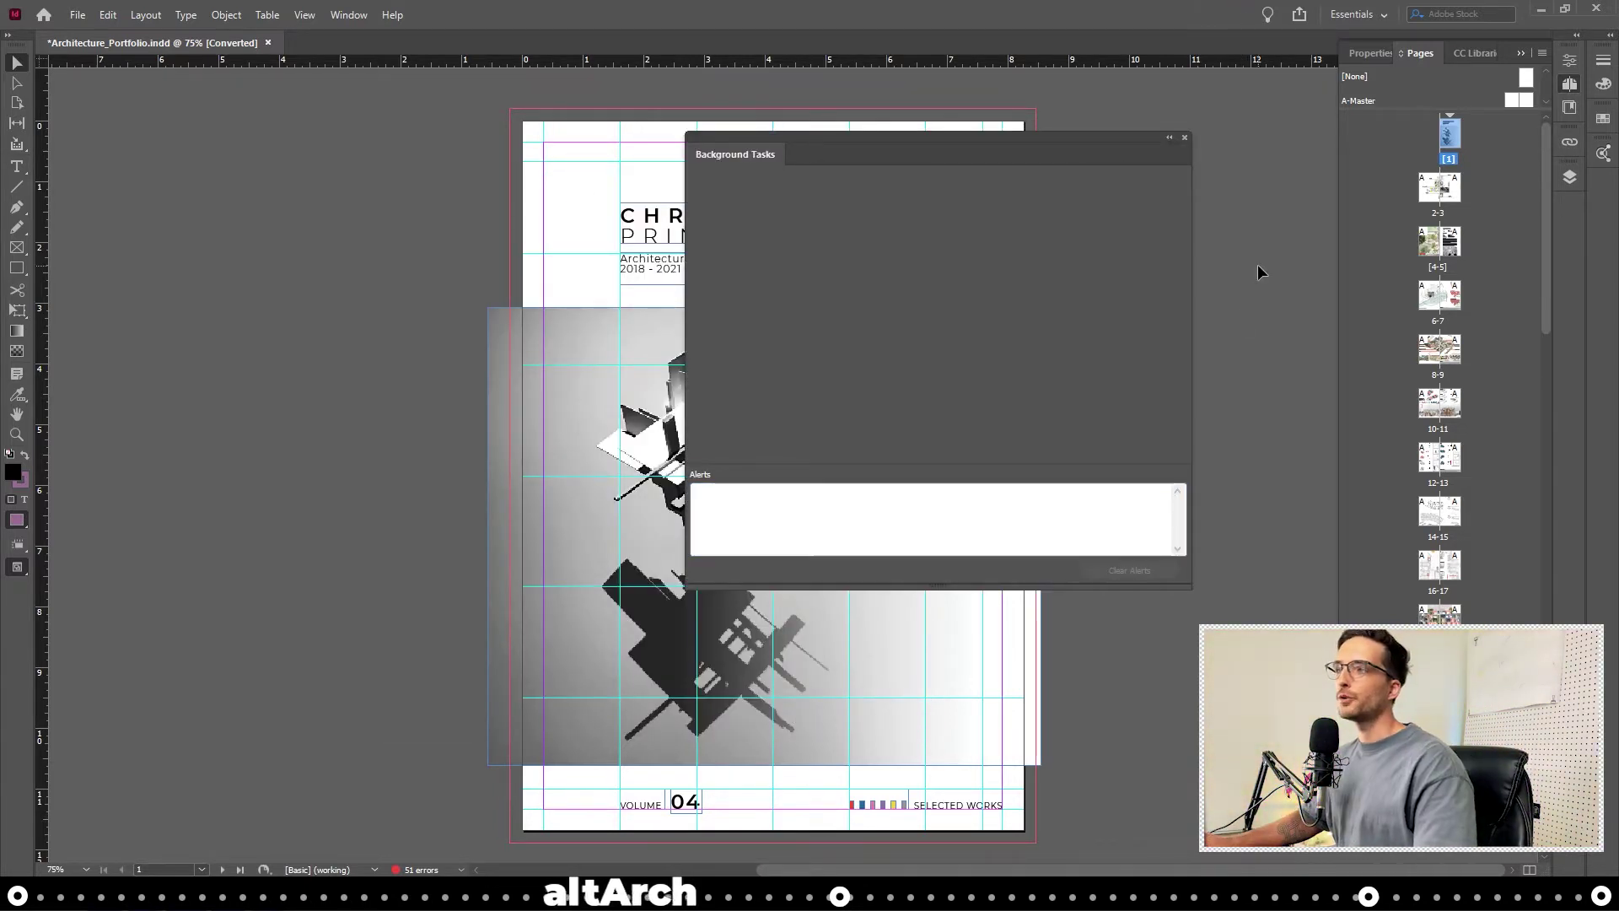
key("super+d")
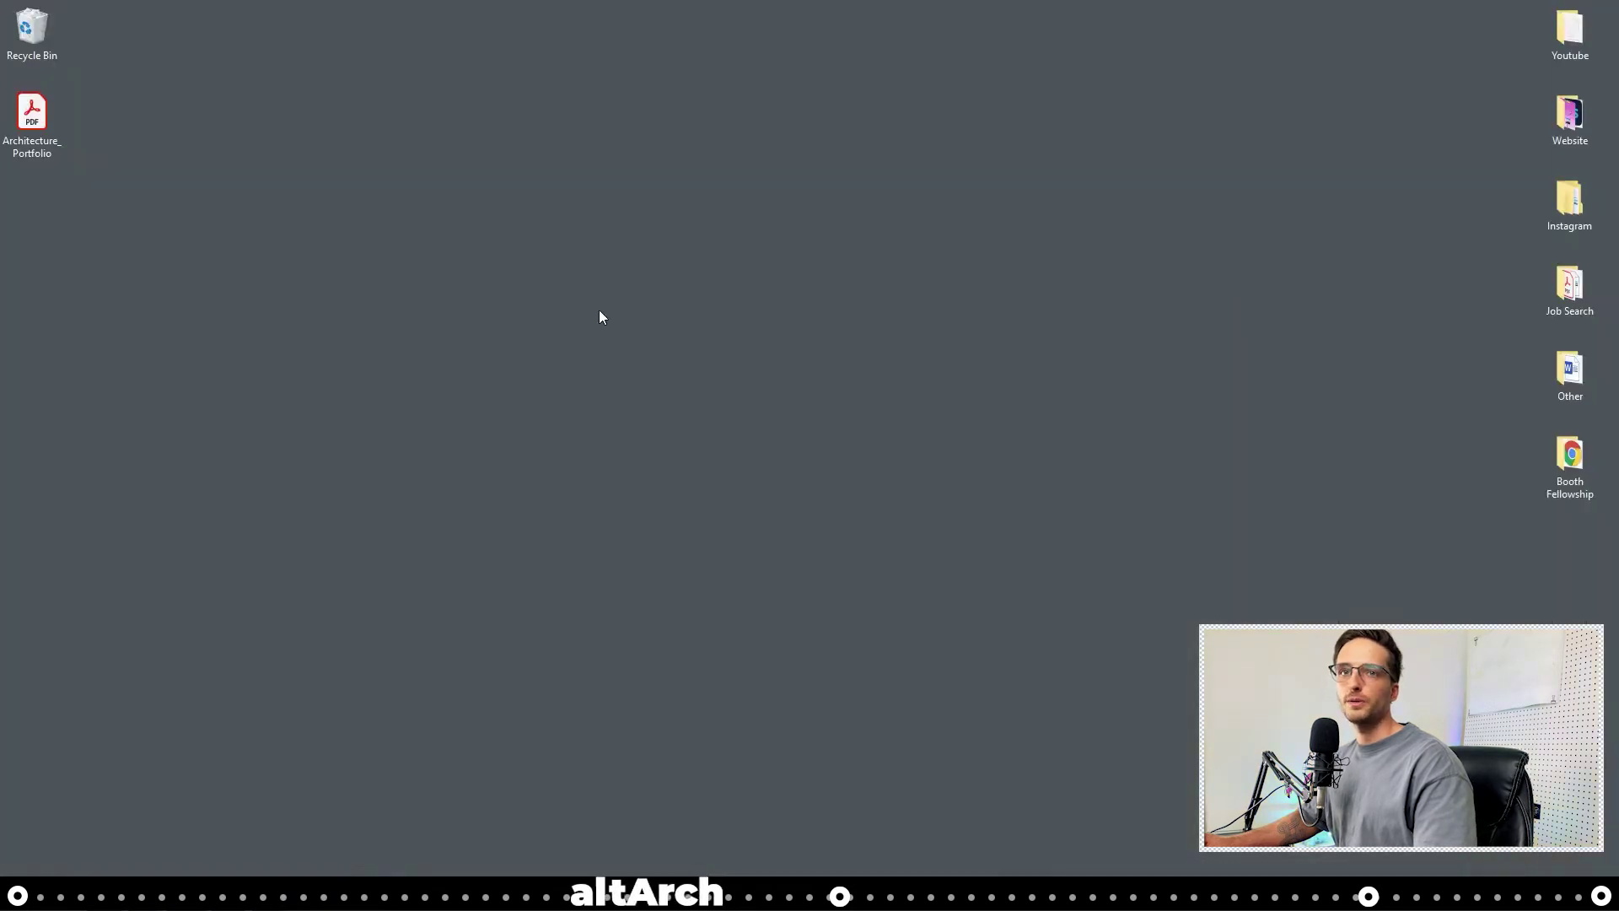
double_click(32, 118)
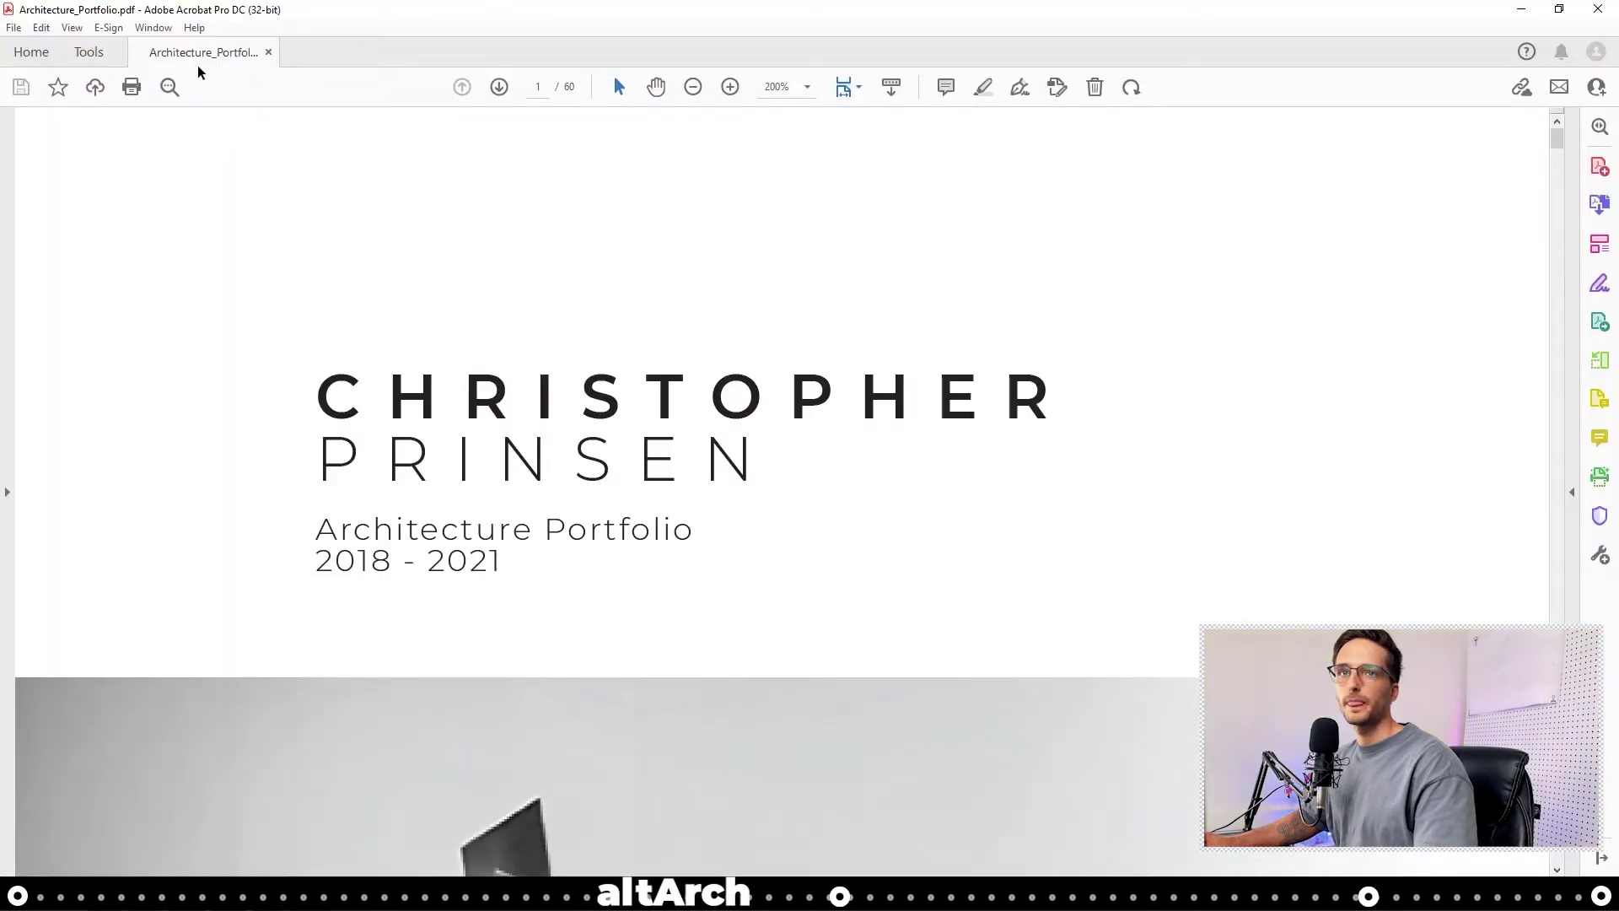
left_click(72, 27)
left_click(118, 311)
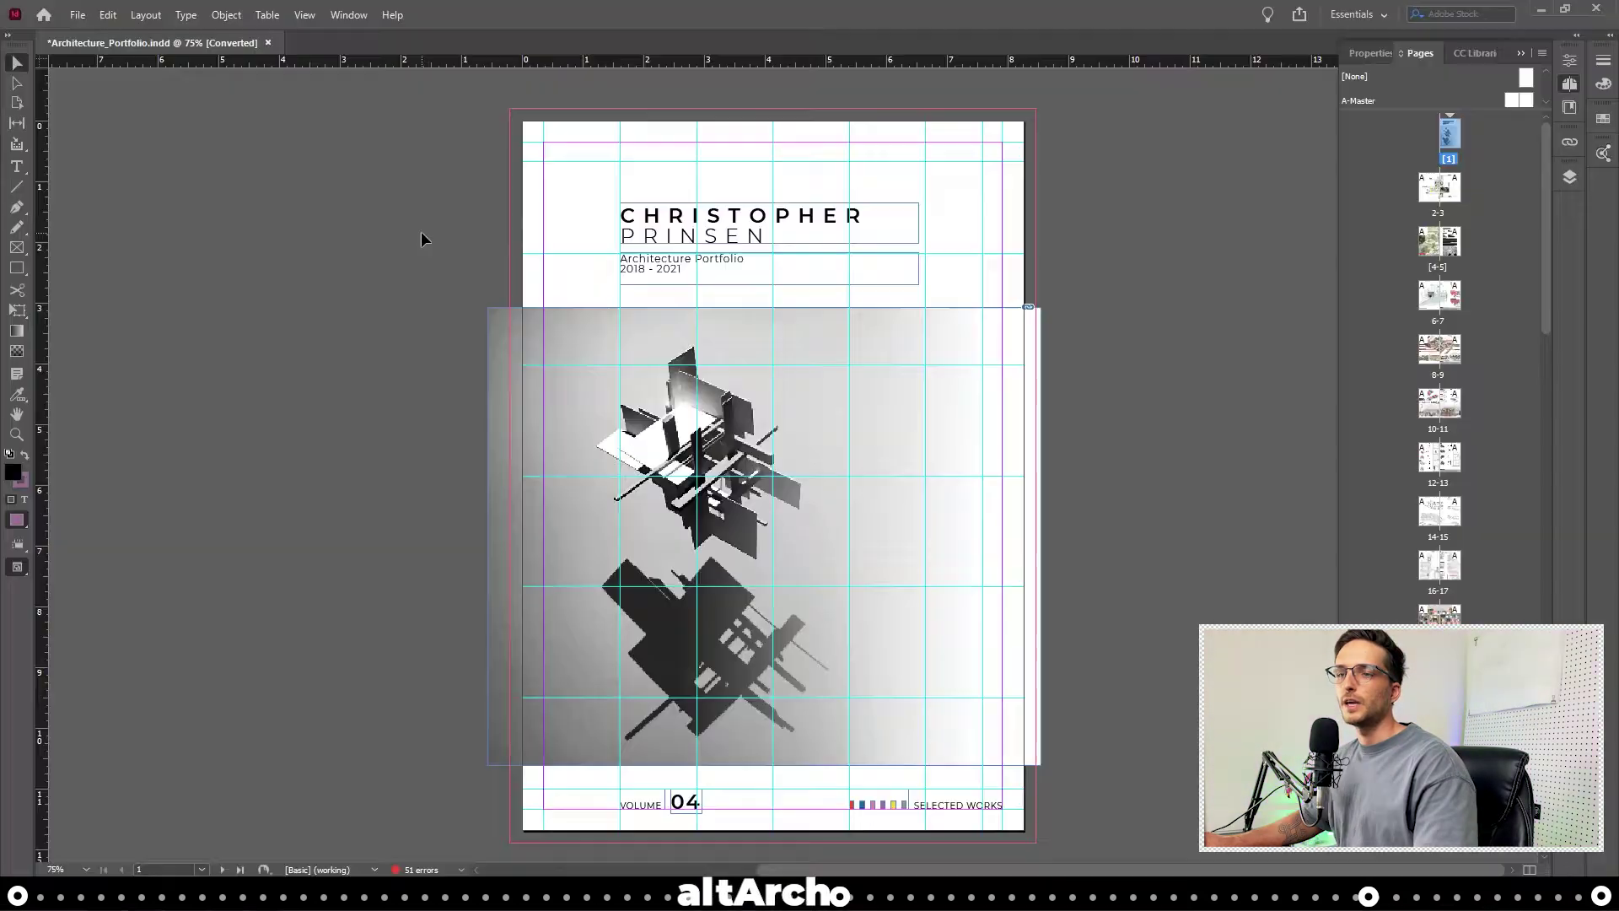
Export with High Quality Print to the desktop, replacing the existing Architecture_Portfolio.pdf.
left_click(75, 15)
mouse_move(210, 329)
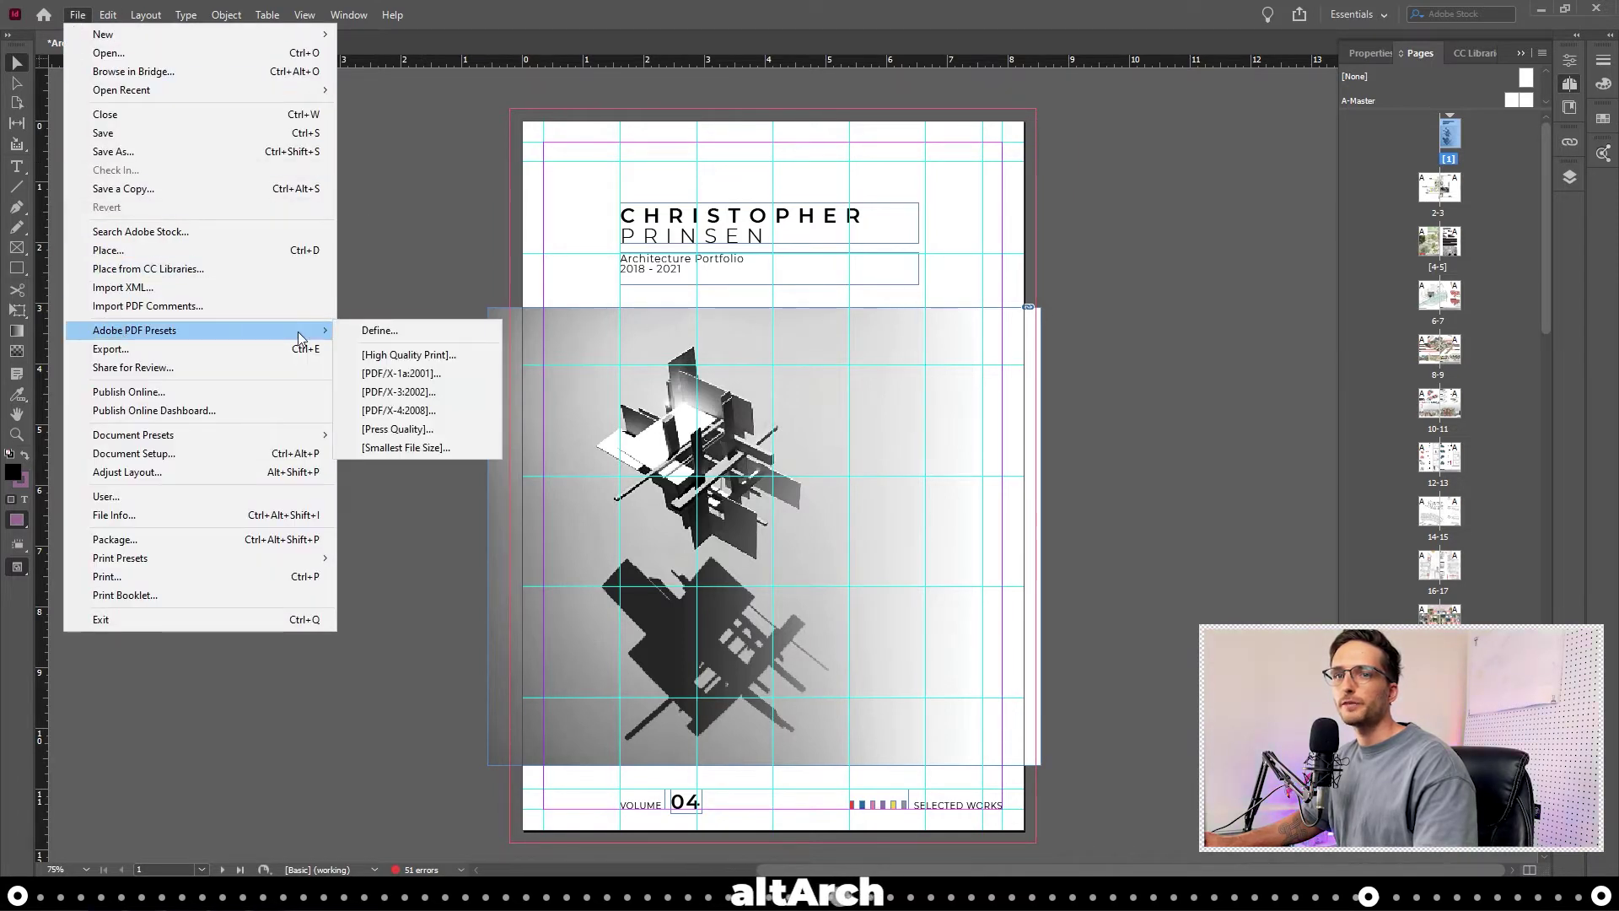
left_click(408, 355)
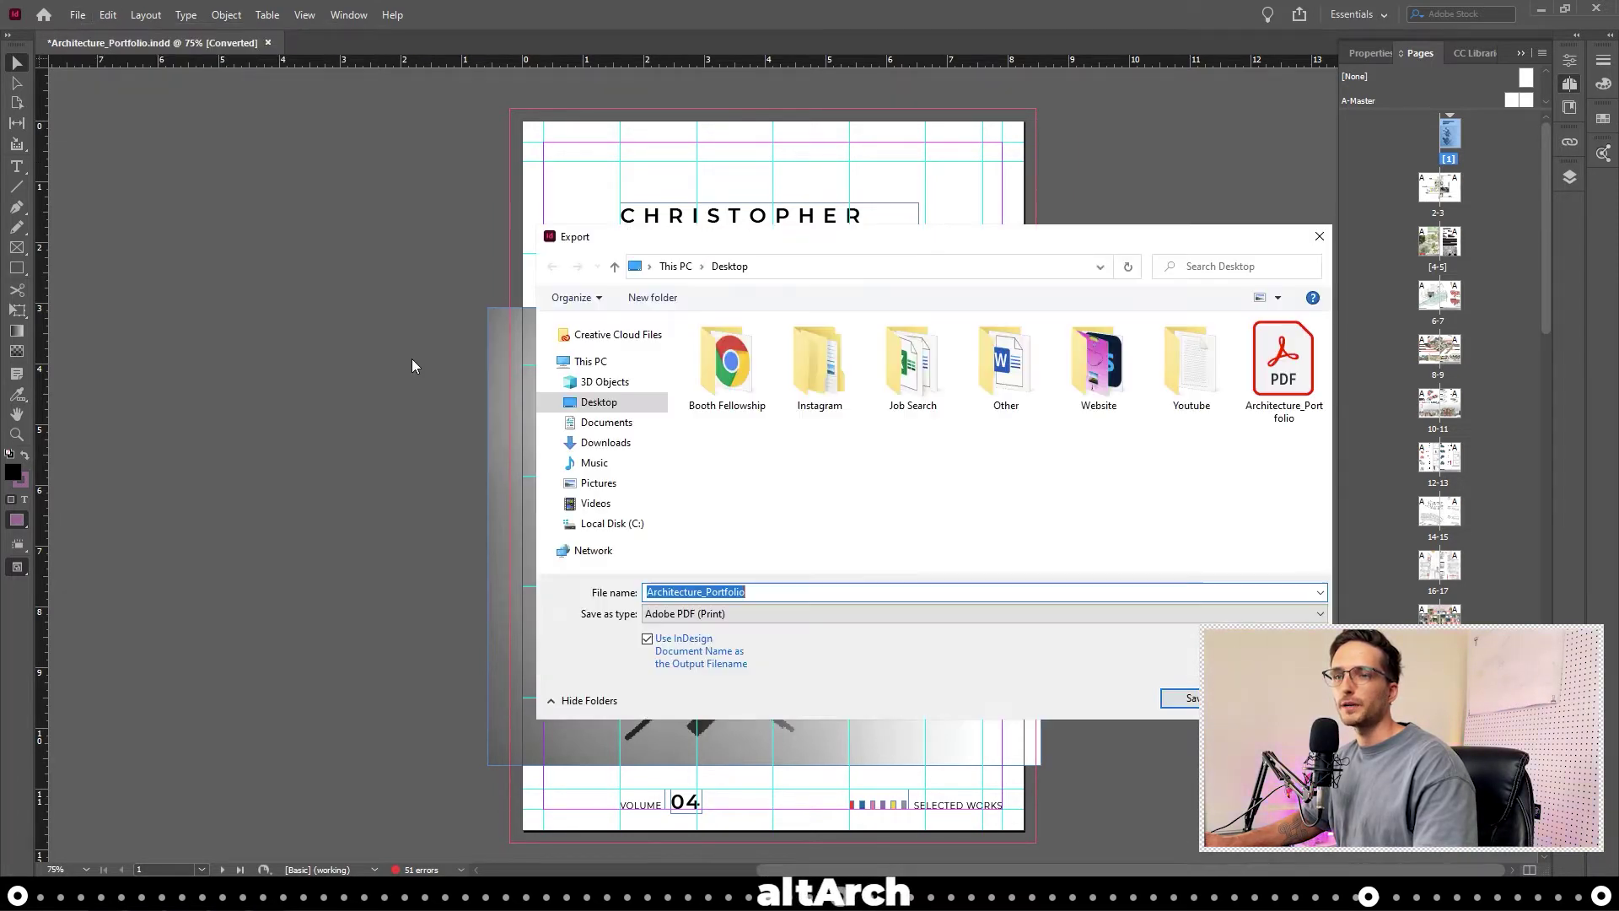
left_click(773, 591)
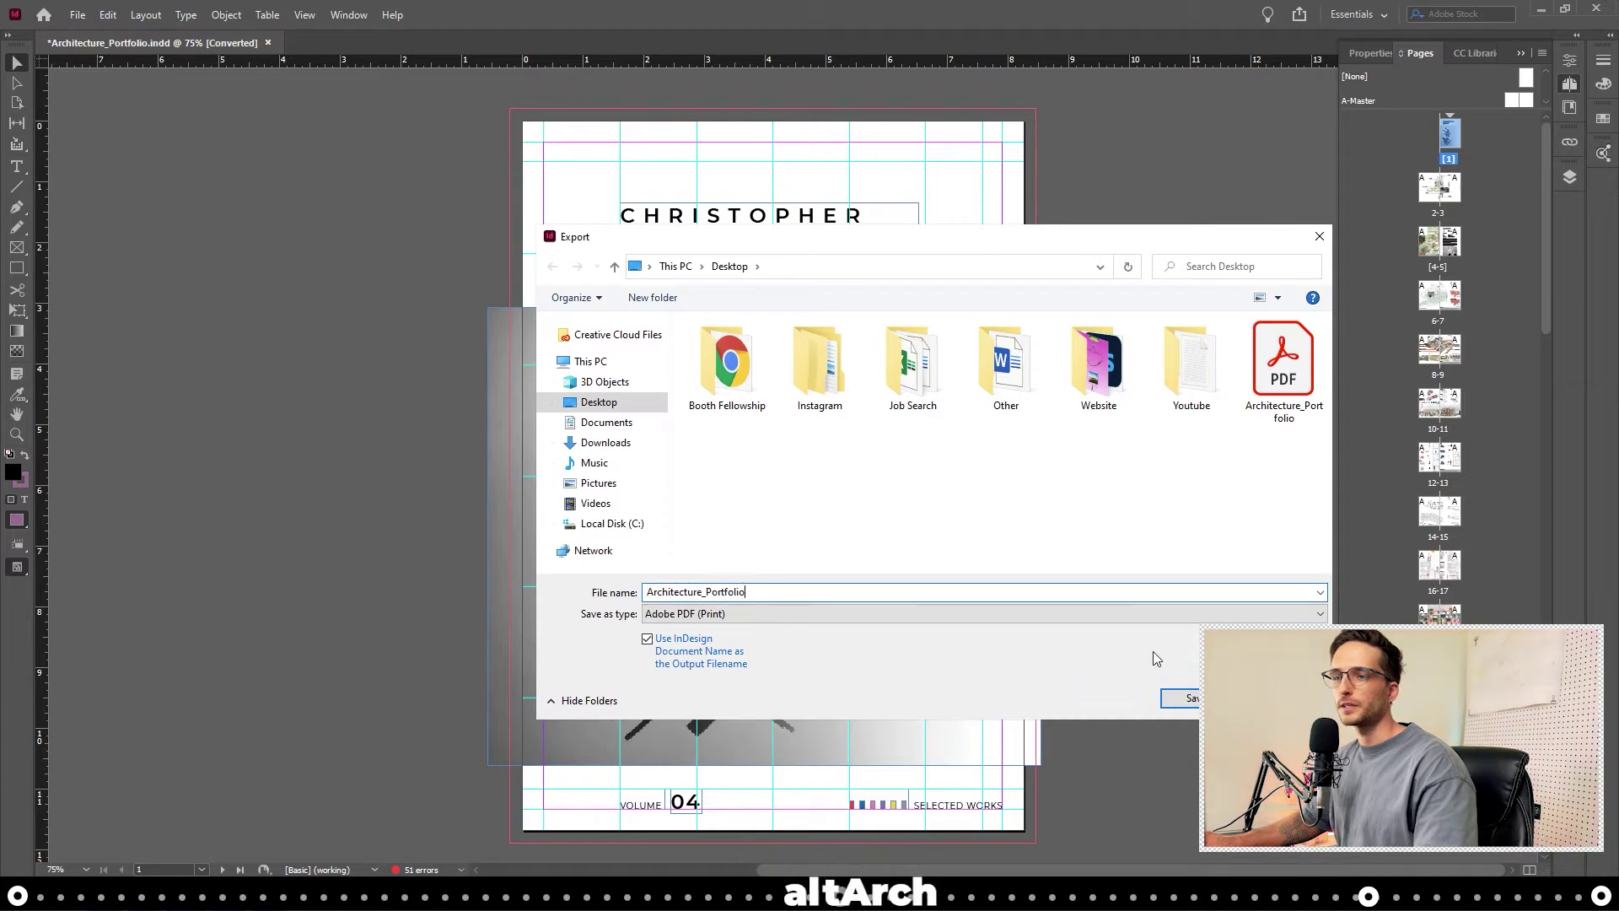
left_click(1185, 698)
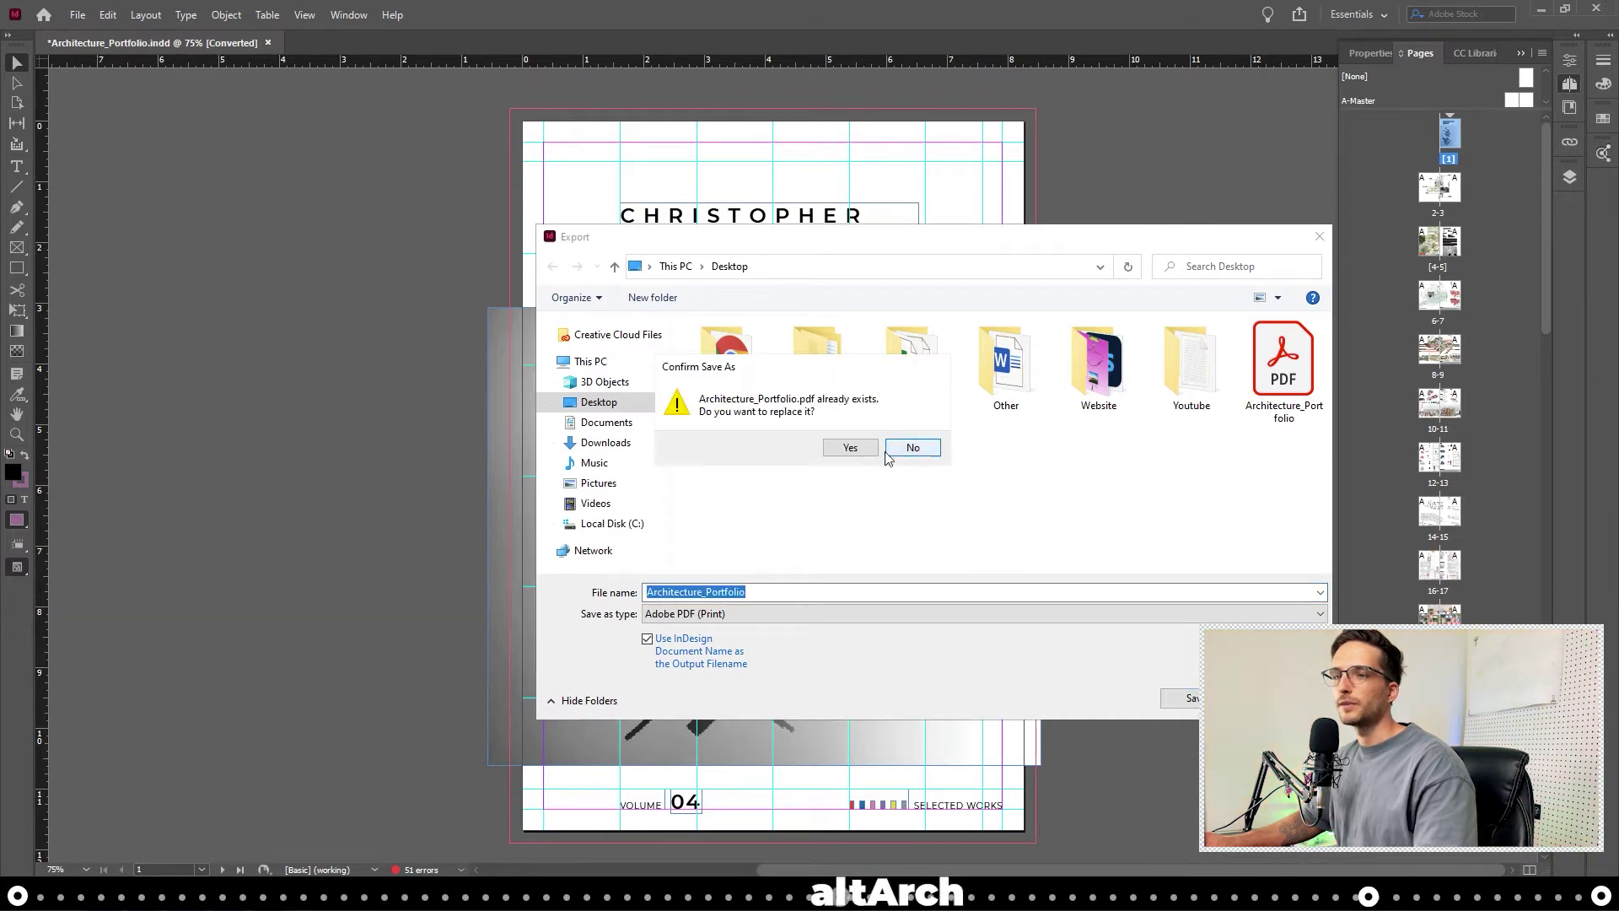
left_click(847, 447)
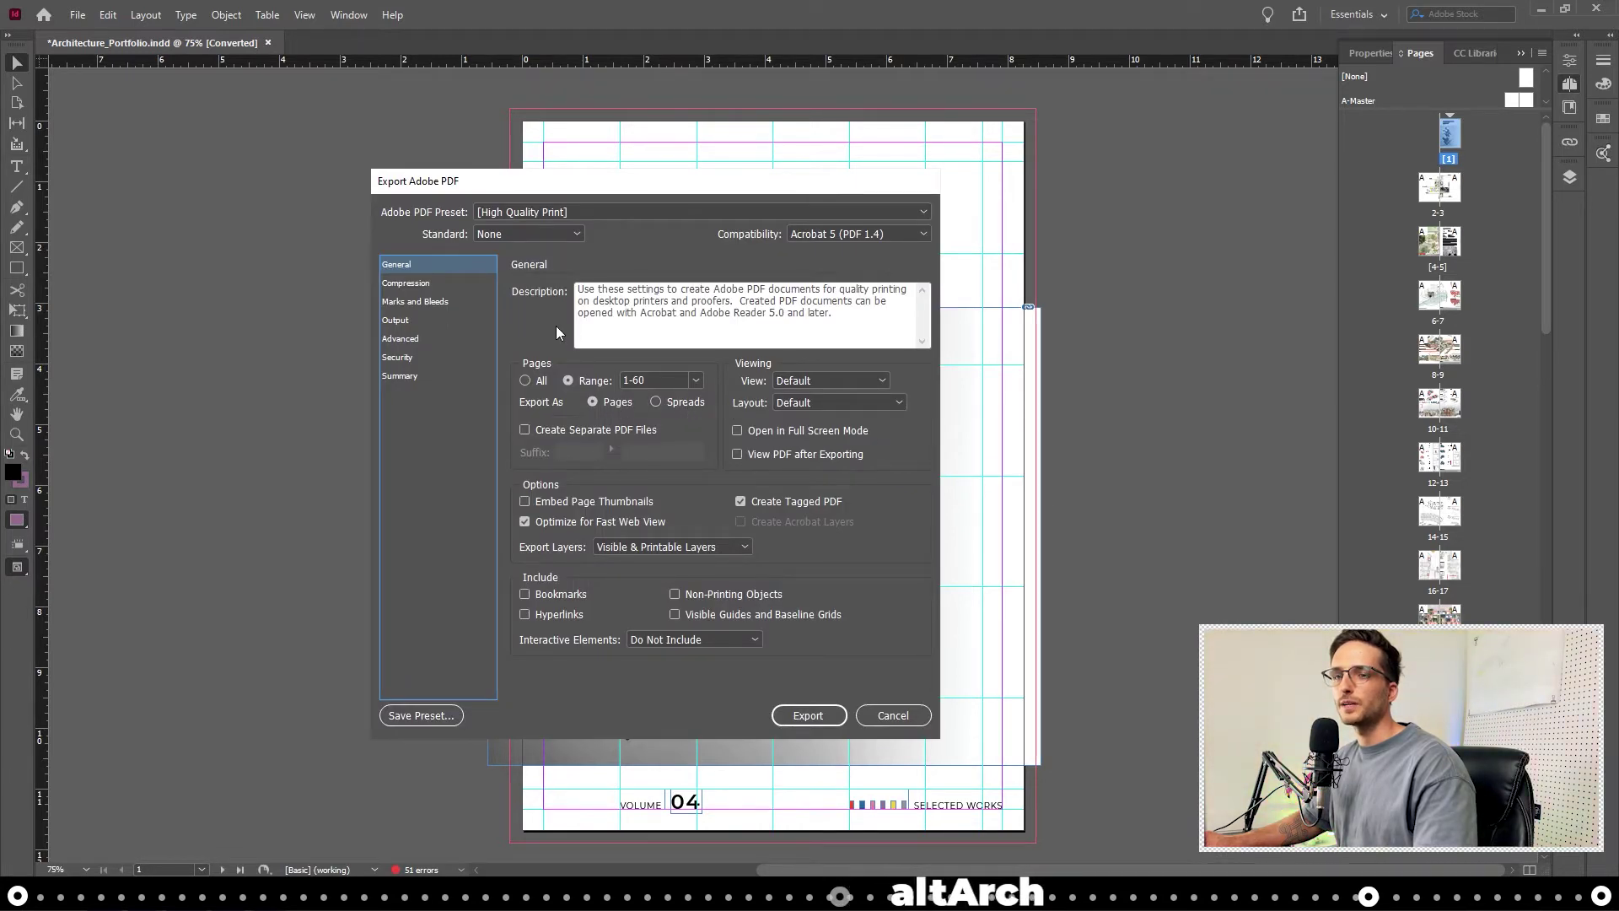
Set colour and grayscale downsampling and 'for images above' values to 100 ppi.
left_click(415, 284)
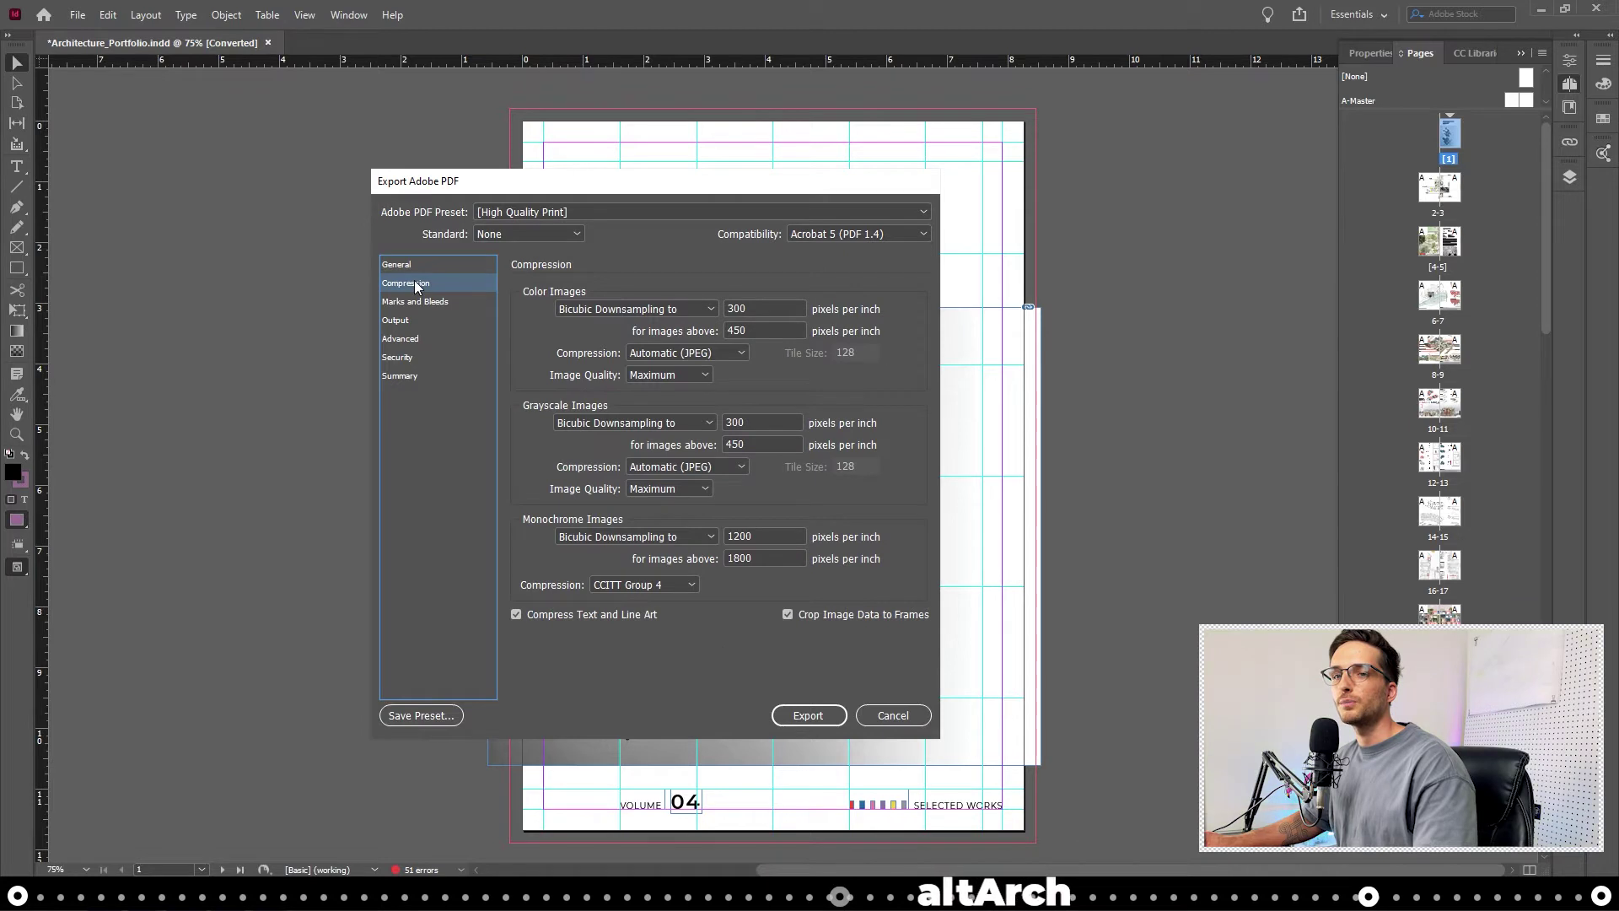
double_click(766, 308)
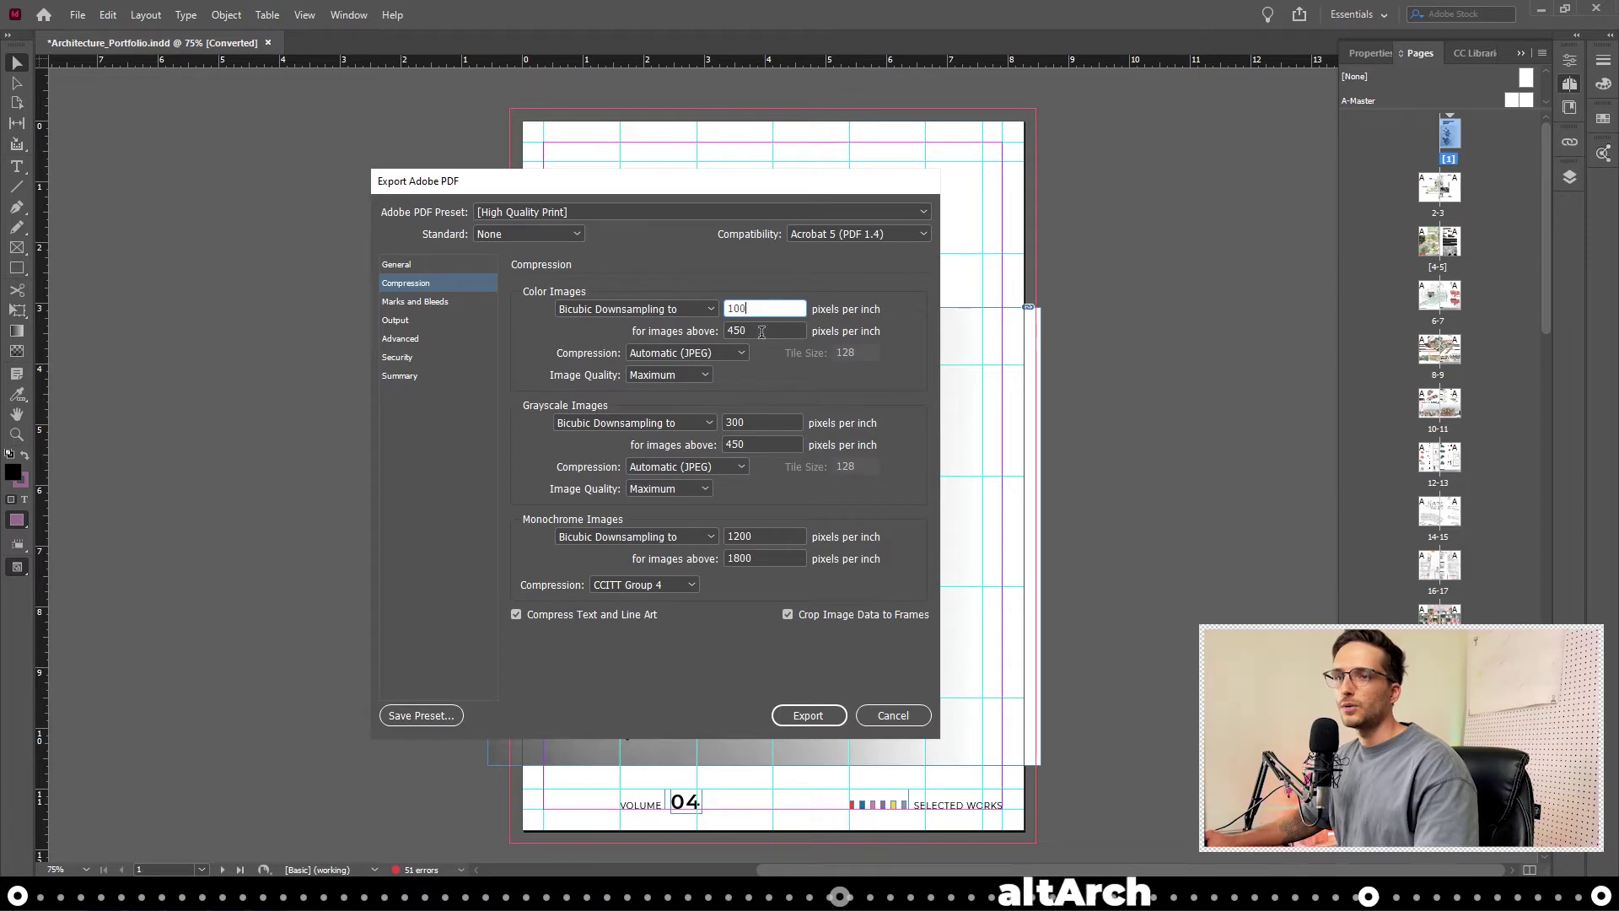
type("100")
key("Tab")
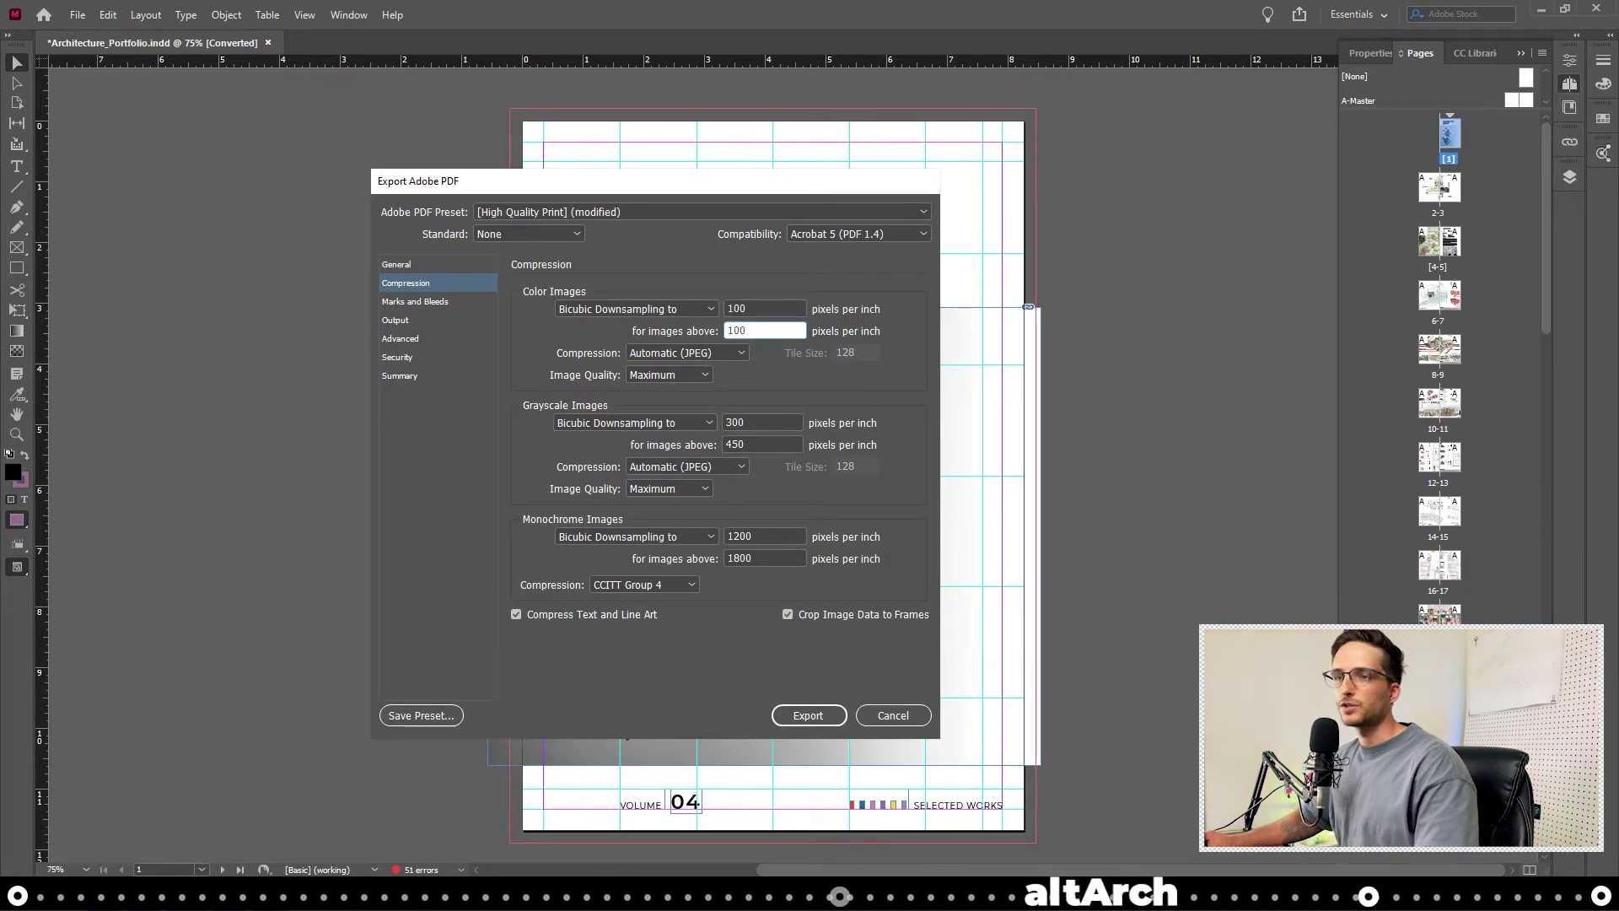
type("100")
key("Tab")
type("100")
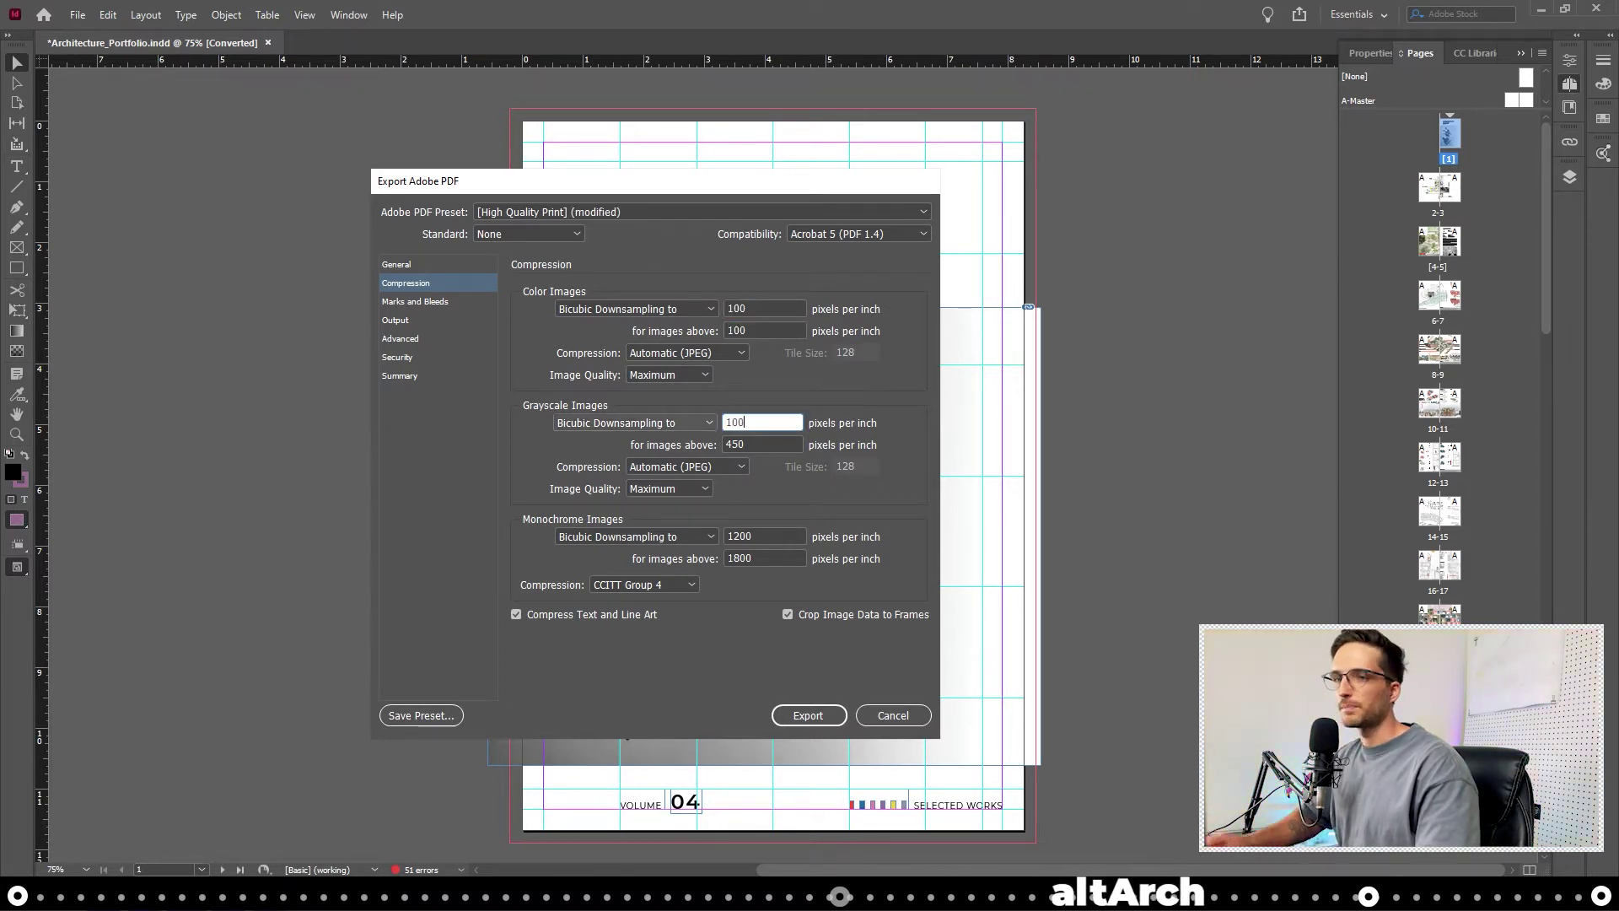
key("Tab")
type("100")
Set monochrome downsampling and threshold to 100 ppi and export the PDF.
key("Tab")
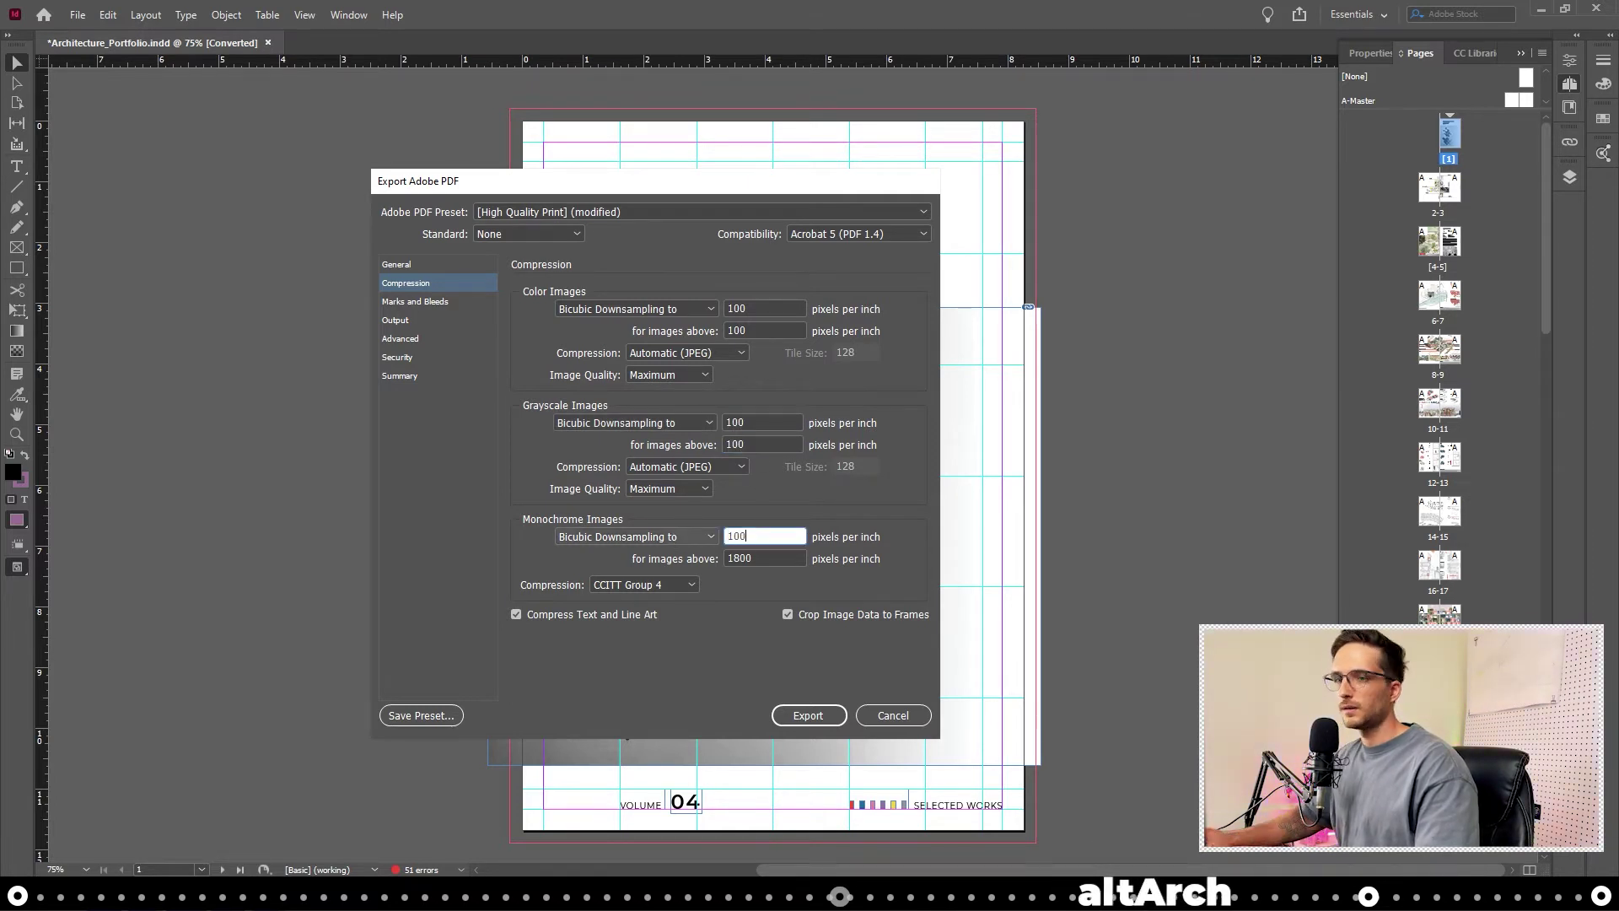
type("100")
key("Tab")
type("100")
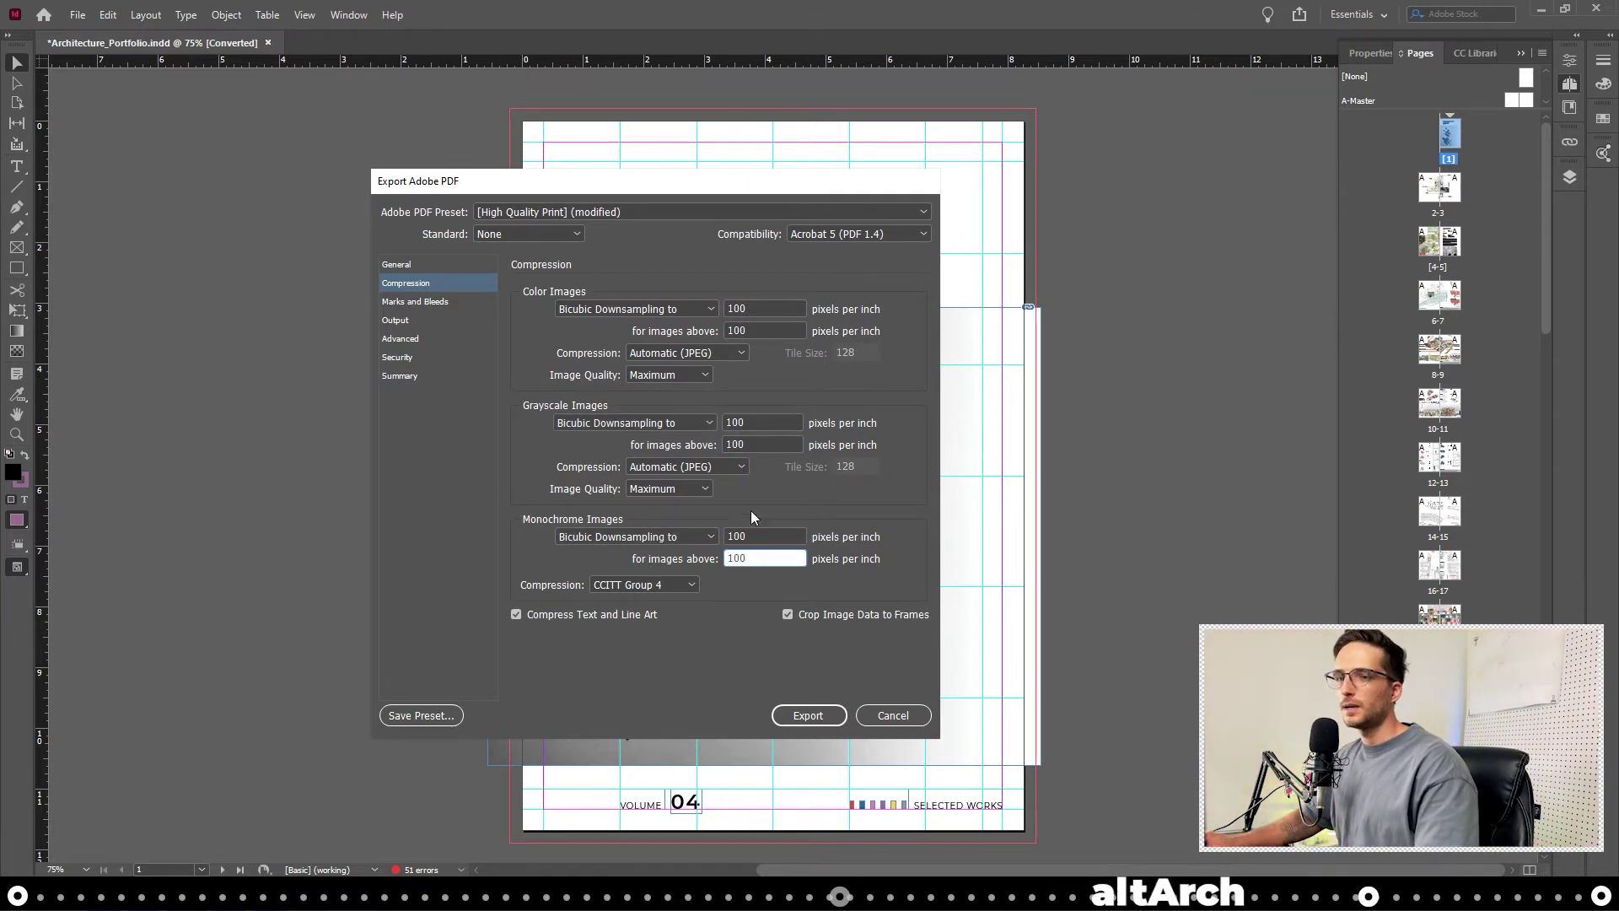
left_click(828, 717)
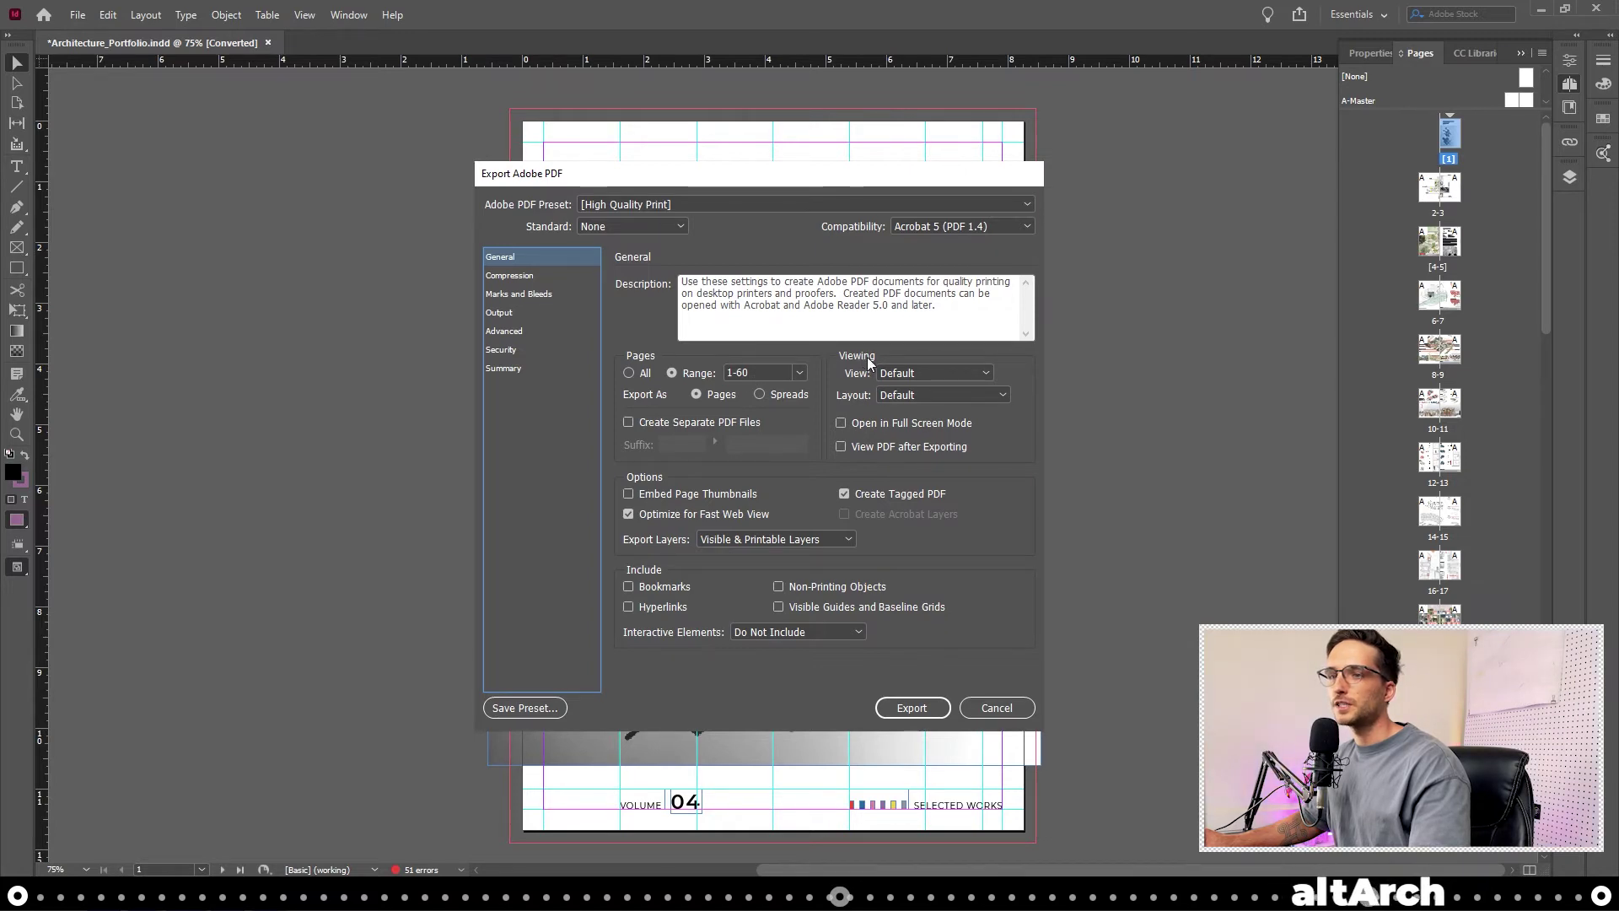
Set the PDF's opening View to Fit Page.
left_click(985, 375)
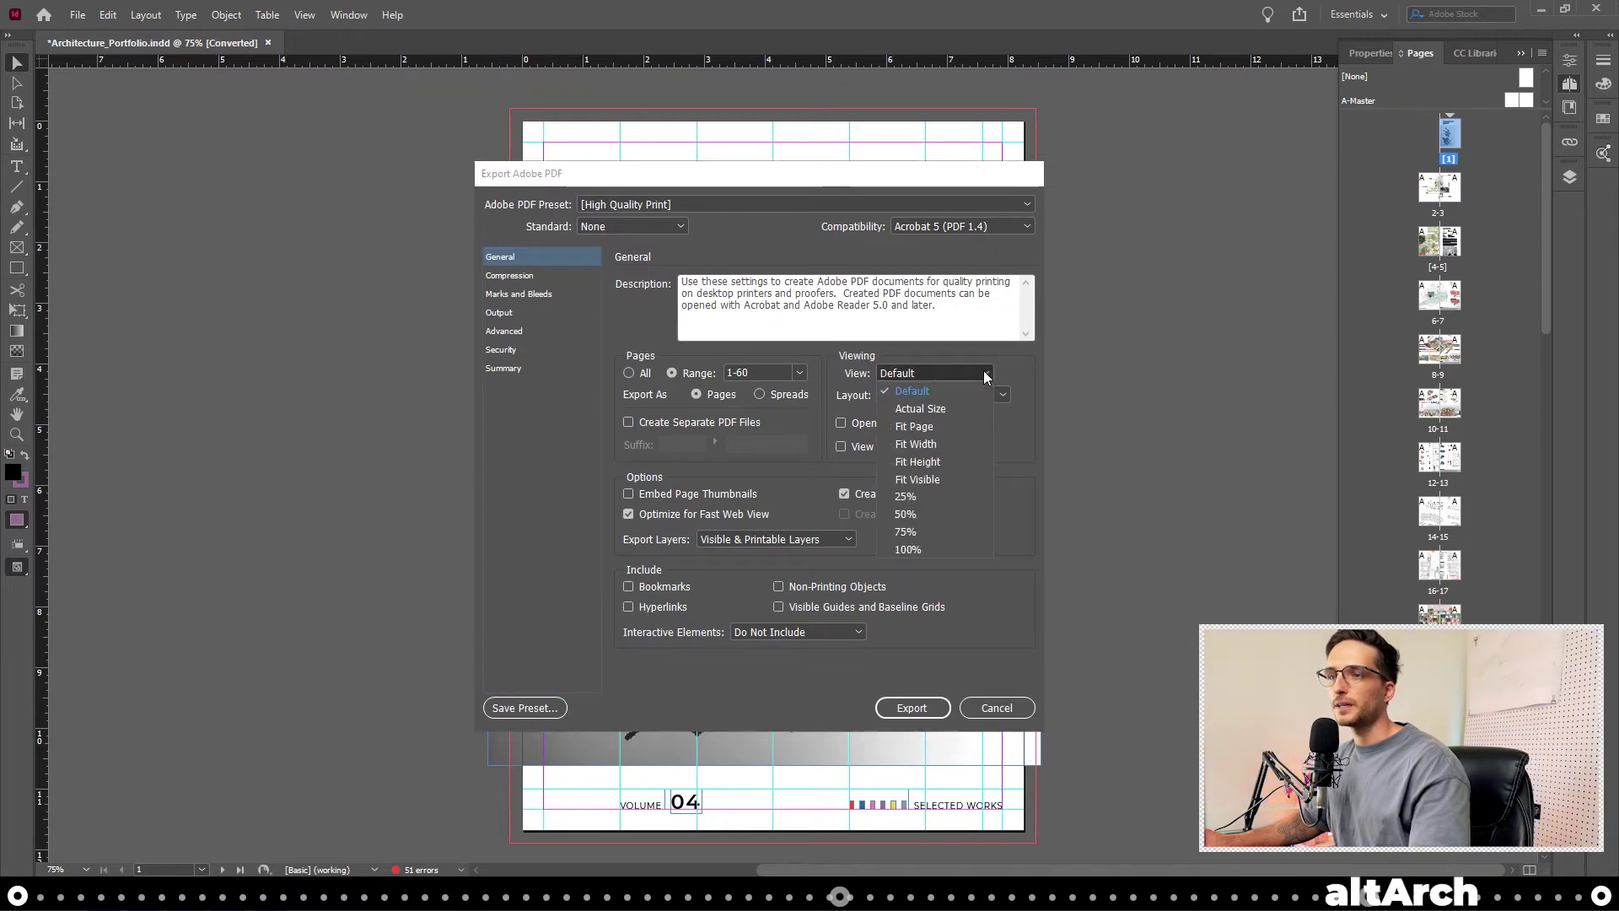
left_click(948, 426)
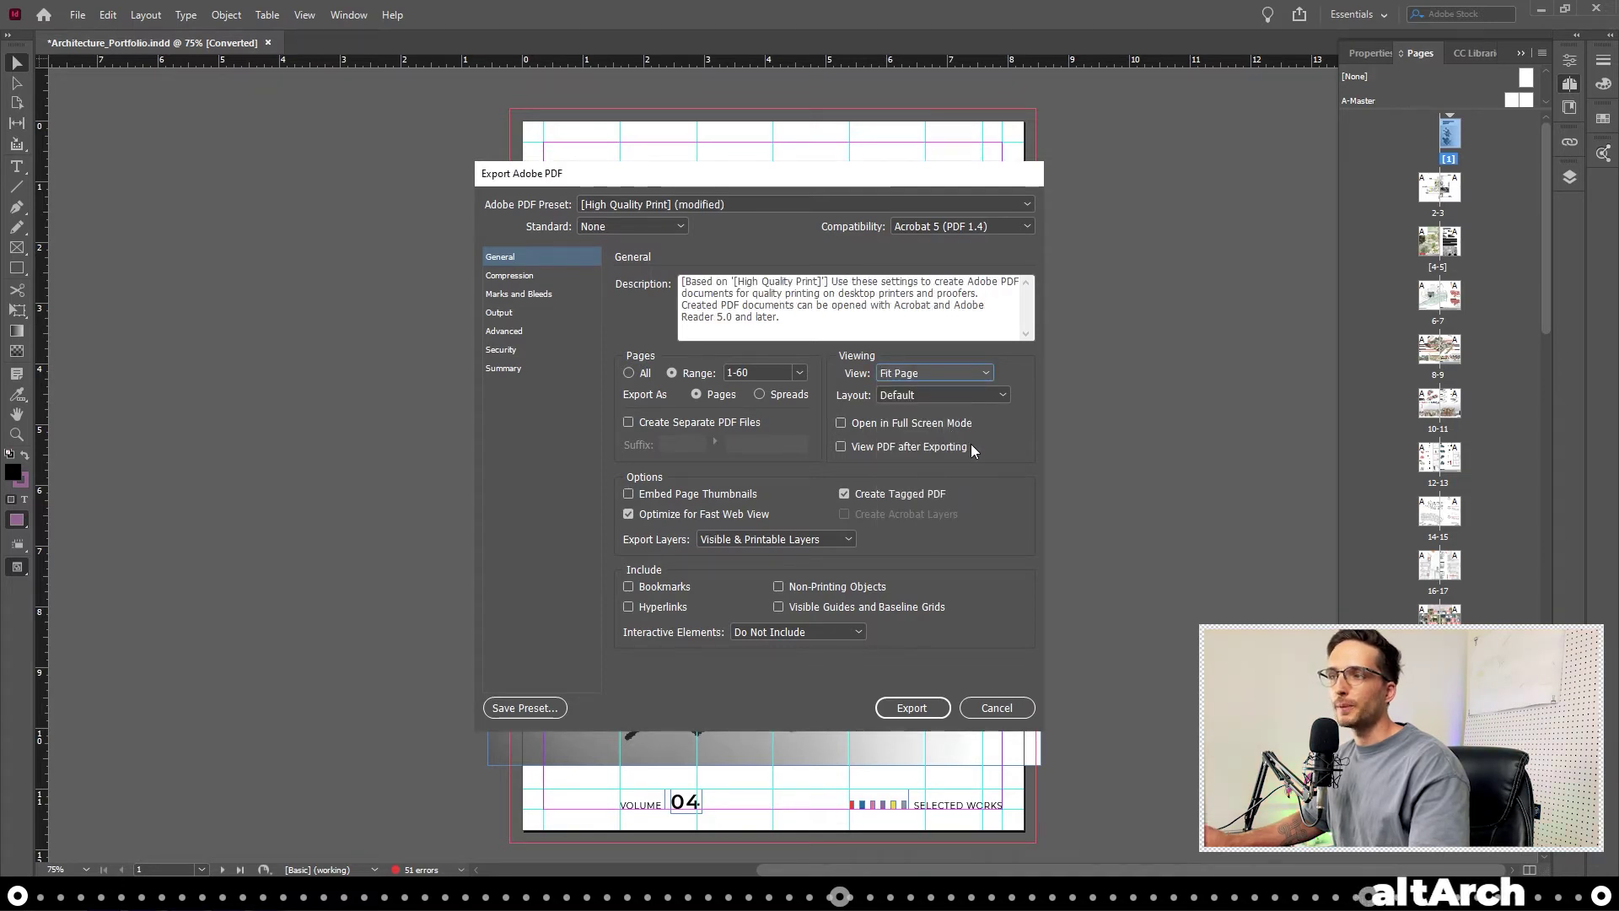